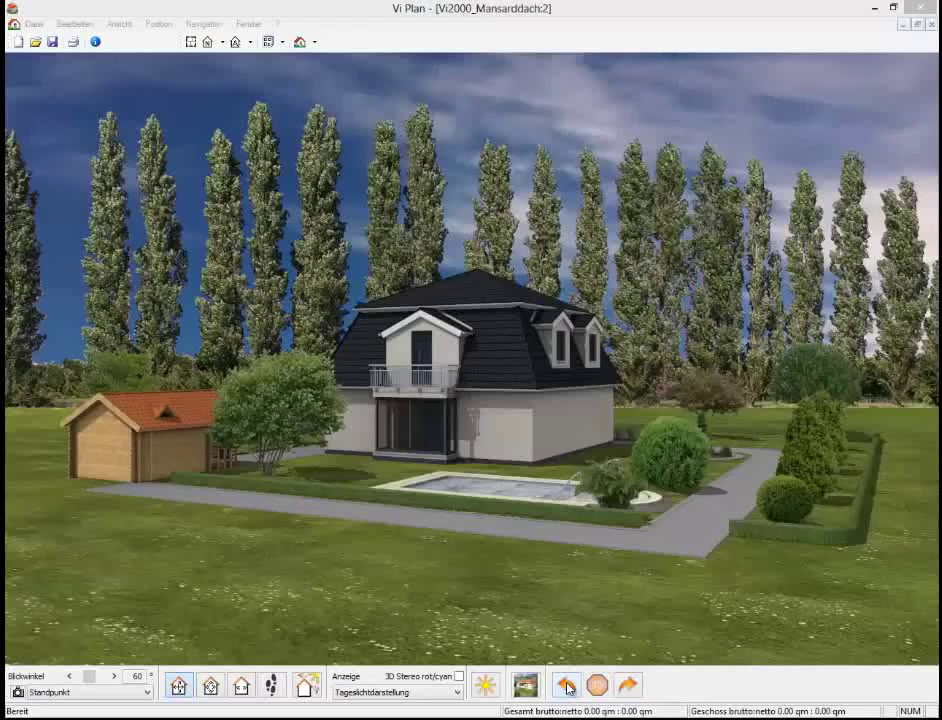
Preview the house rotating in 3D, then return to the 2D Erdgeschoß floor plan
{"action": "left_click", "coordinate": [567, 686]}
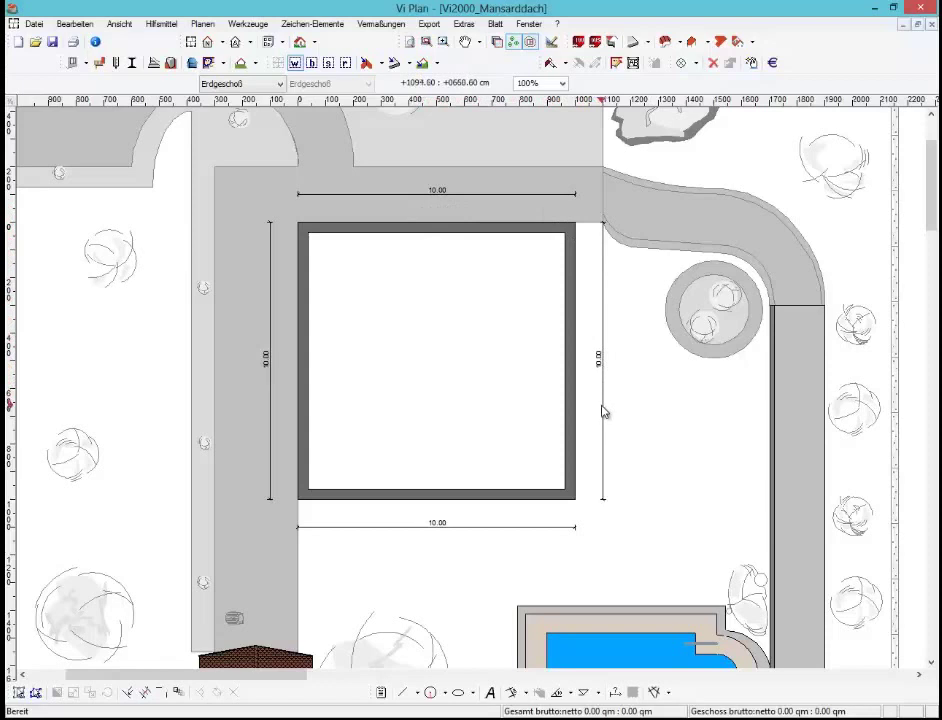
Switch to the Dachgeschoß and delete the entire existing roof
{"action": "left_click", "coordinate": [279, 83]}
{"action": "left_click", "coordinate": [277, 100]}
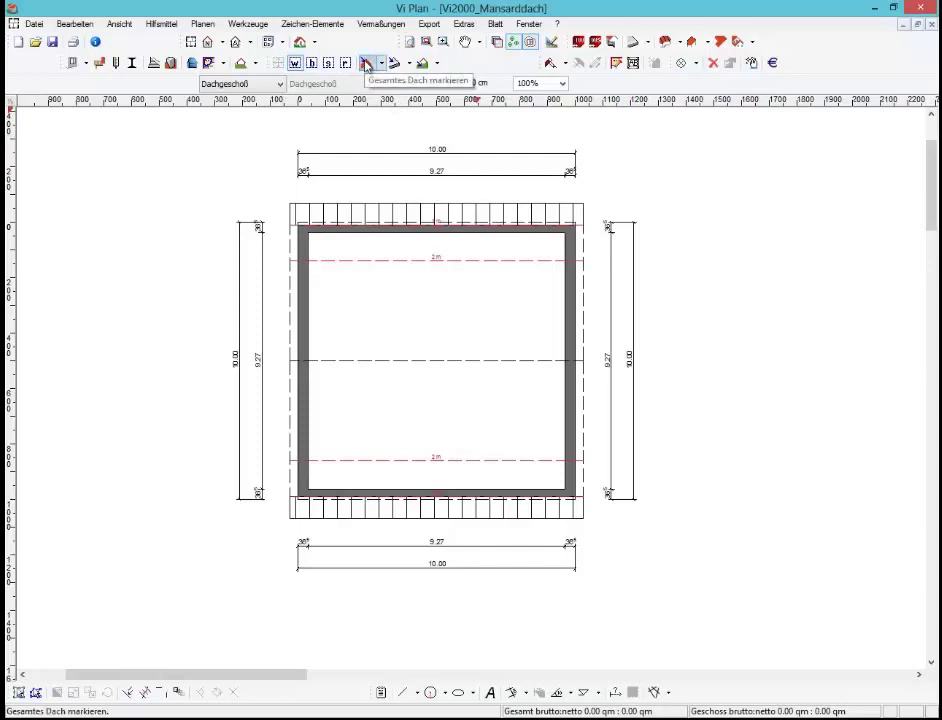
{"action": "left_click", "coordinate": [367, 64]}
{"action": "left_click", "coordinate": [441, 267]}
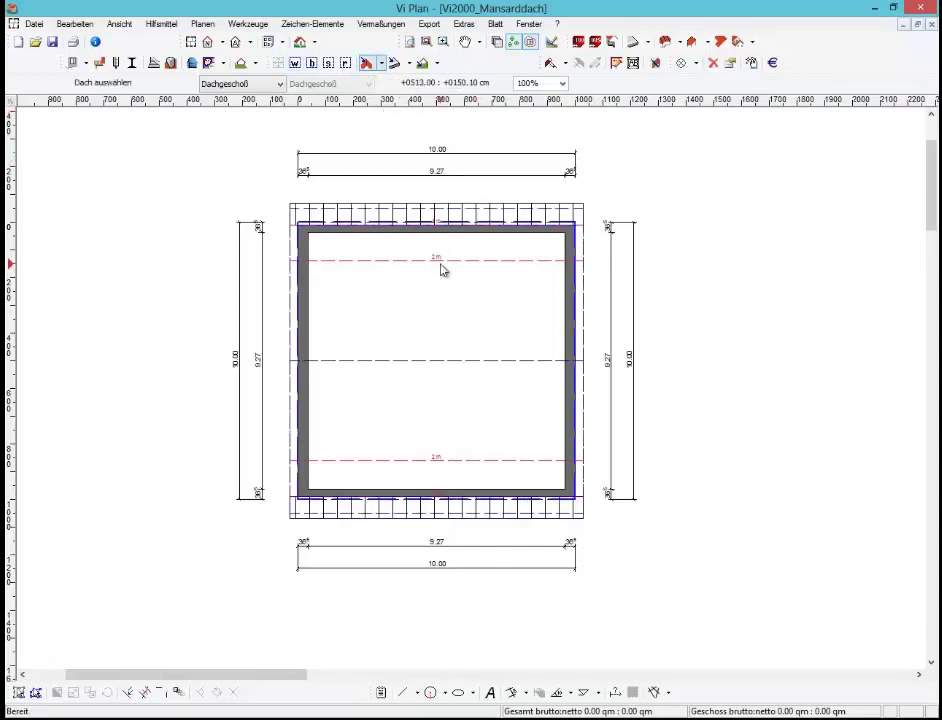
{"action": "left_click", "coordinate": [714, 64]}
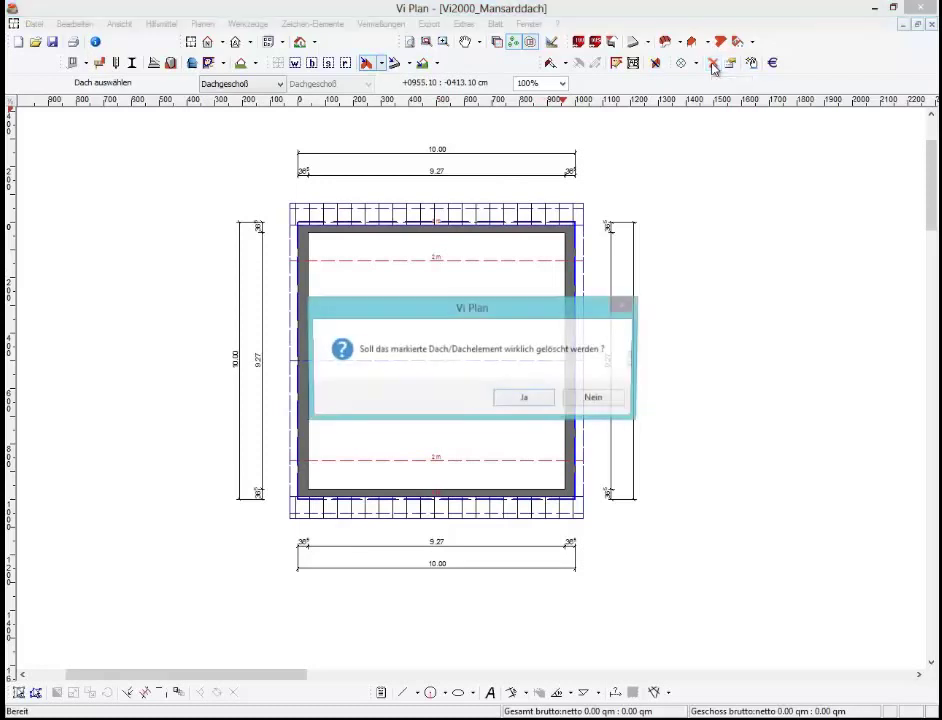
{"action": "left_click", "coordinate": [518, 401]}
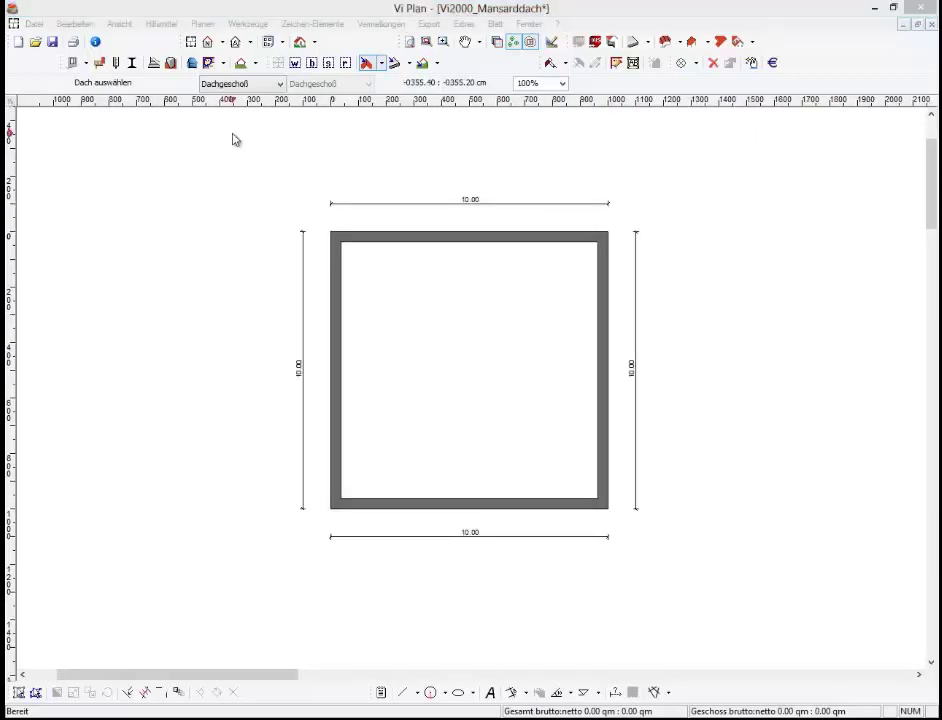
Create a Pfetten-/Sparren-Dach following the floor-plan walls and open its Elementeigenschaften
{"action": "left_click", "coordinate": [202, 23]}
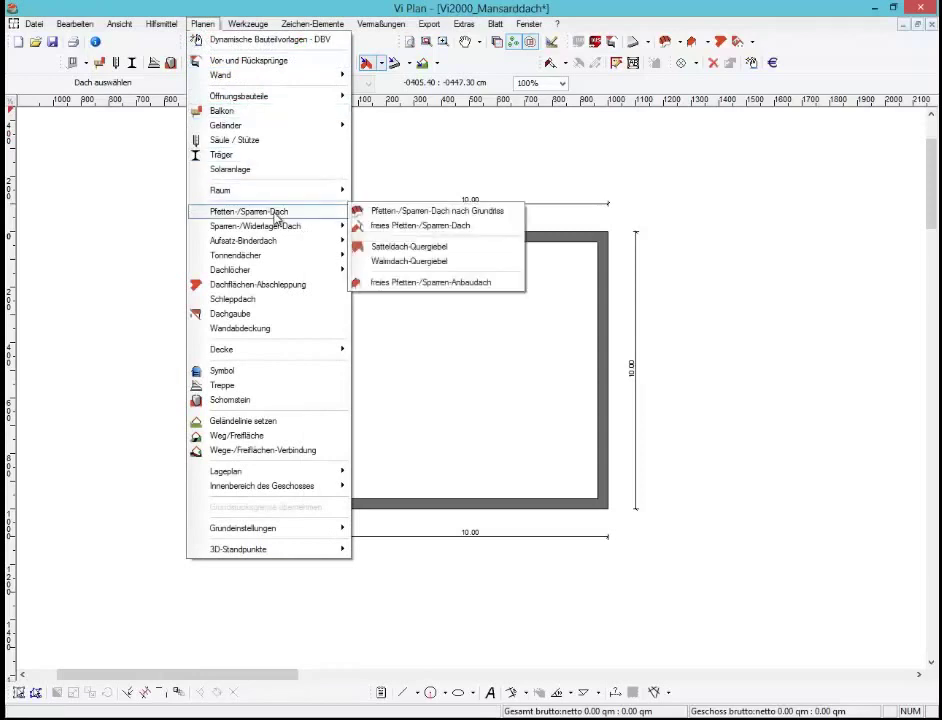
{"action": "mouse_move", "coordinate": [249, 211]}
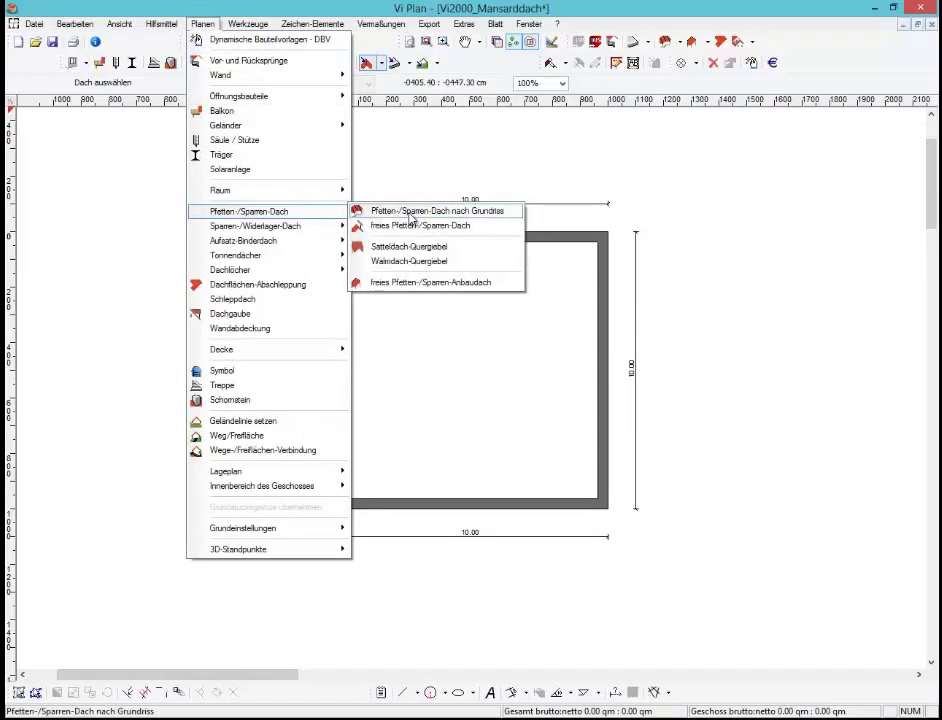
{"action": "left_click", "coordinate": [410, 214]}
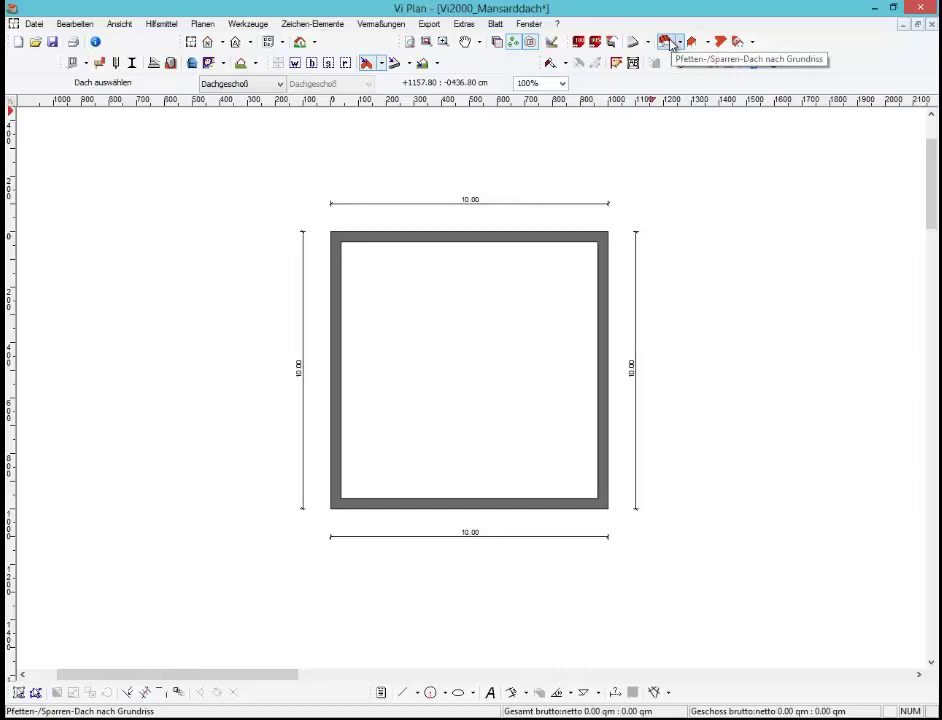
{"action": "left_click", "coordinate": [670, 43]}
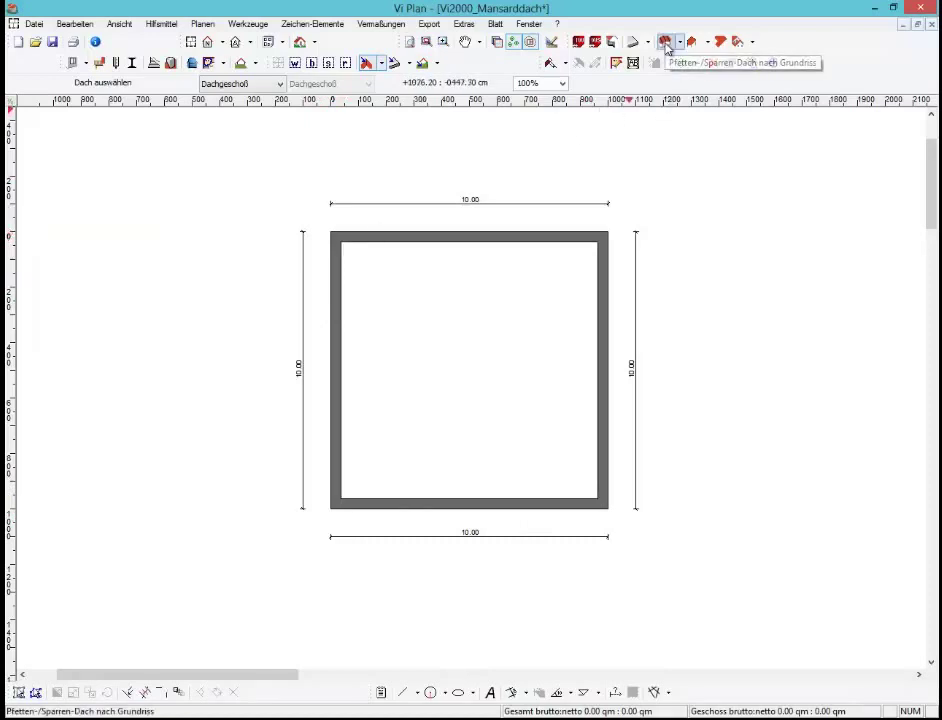
{"action": "left_click", "coordinate": [665, 45]}
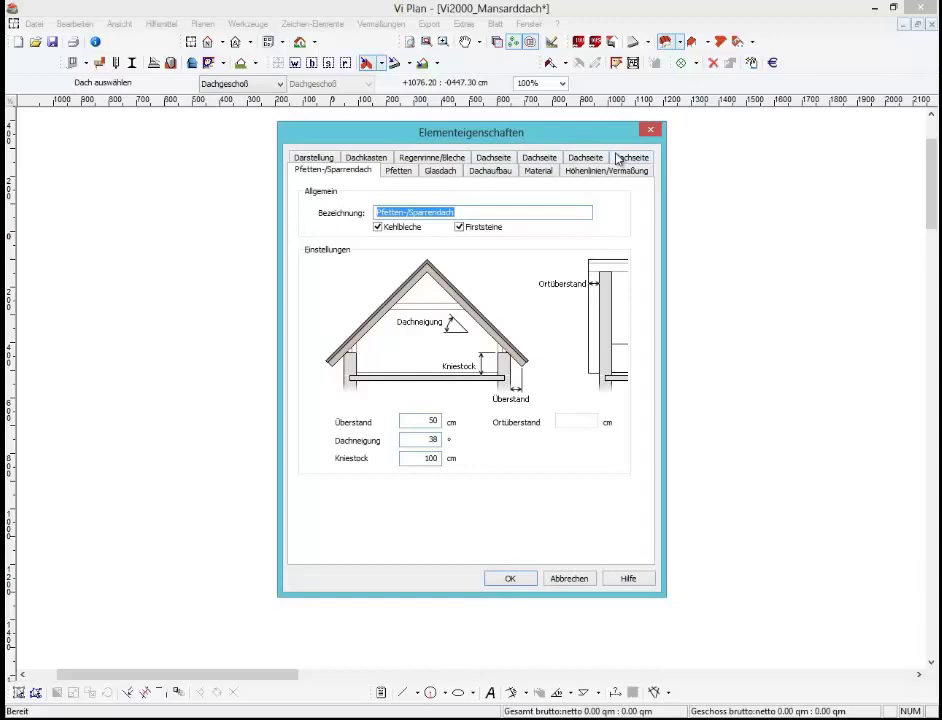
Set the roof overhang to 5 cm, pitch to 66° and Kniestock to 40 cm
{"action": "double_click", "coordinate": [424, 420]}
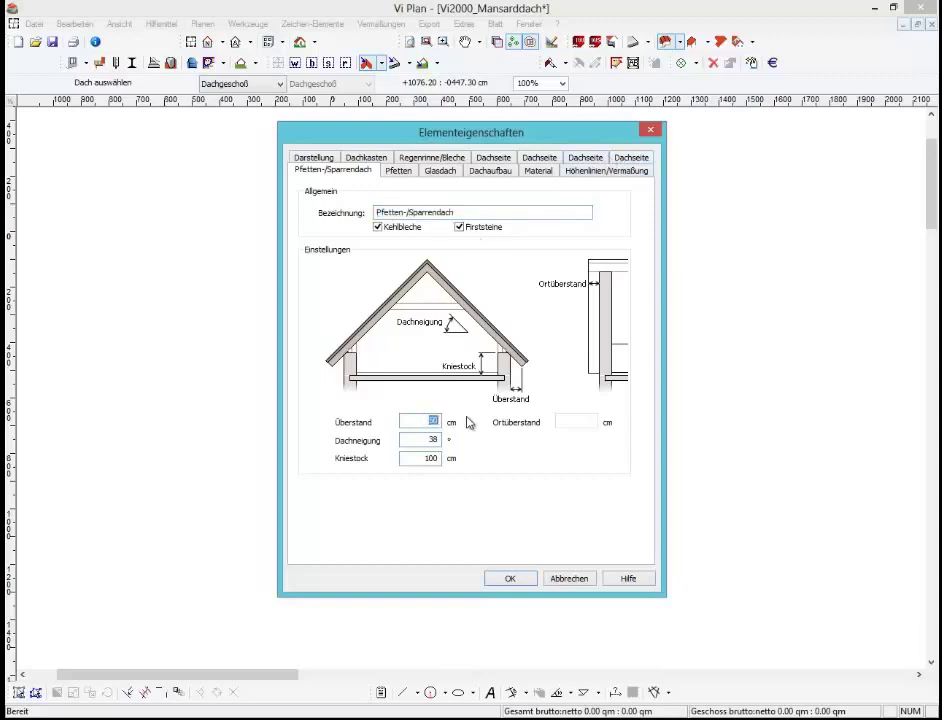
{"action": "type", "text": "5"}
{"action": "key", "text": "Tab"}
{"action": "double_click", "coordinate": [433, 459]}
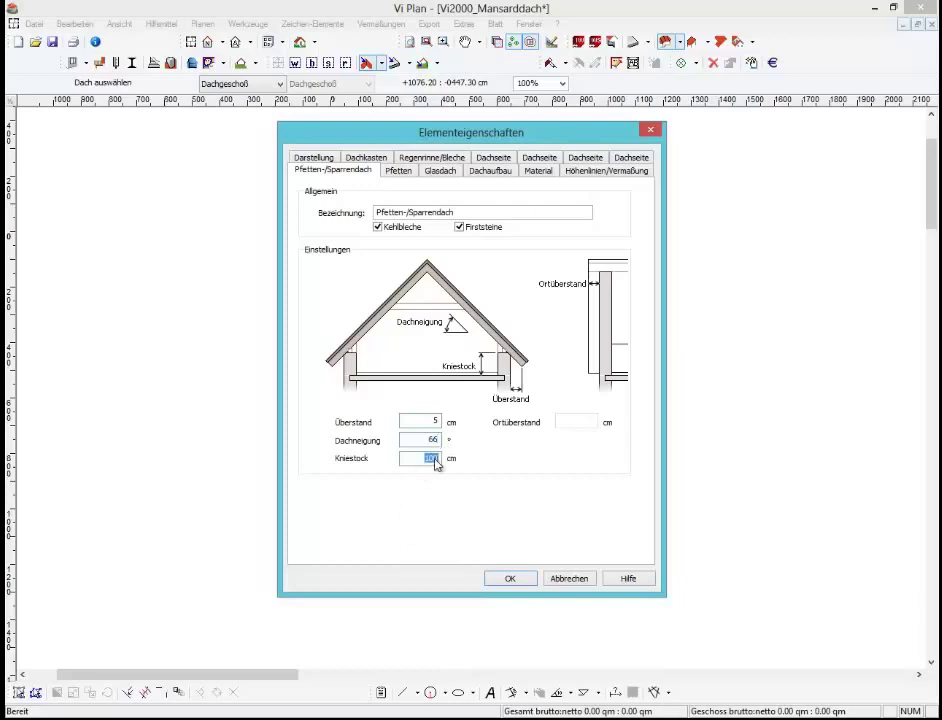
{"action": "type", "text": "0"}
Add a Regenrinne gutter and eaves box, apply the roof, and view it in 3D
{"action": "left_click", "coordinate": [454, 160]}
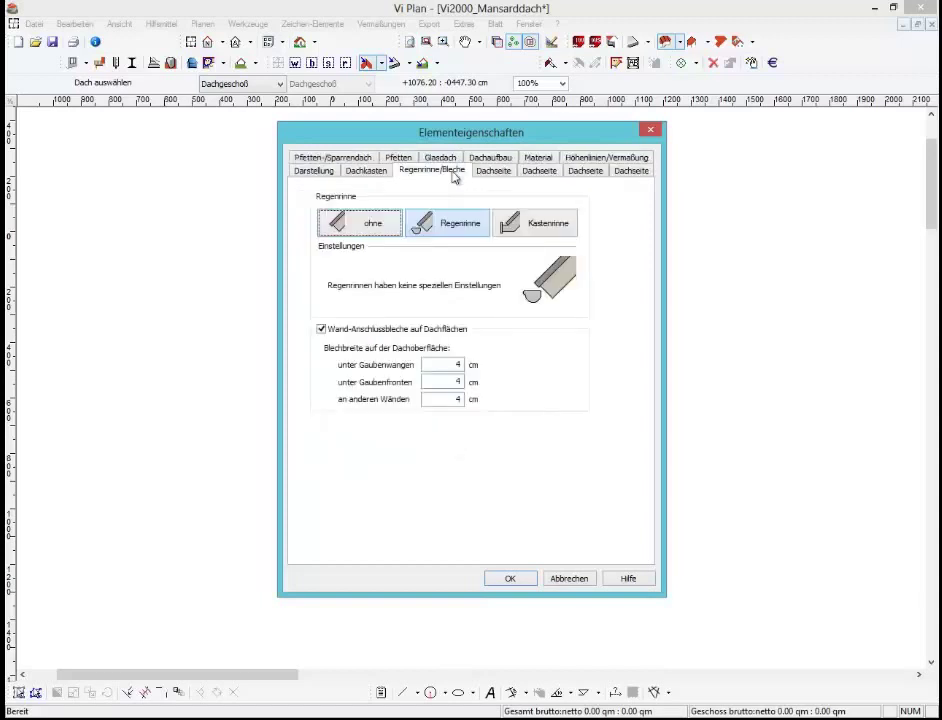
{"action": "left_click", "coordinate": [452, 230]}
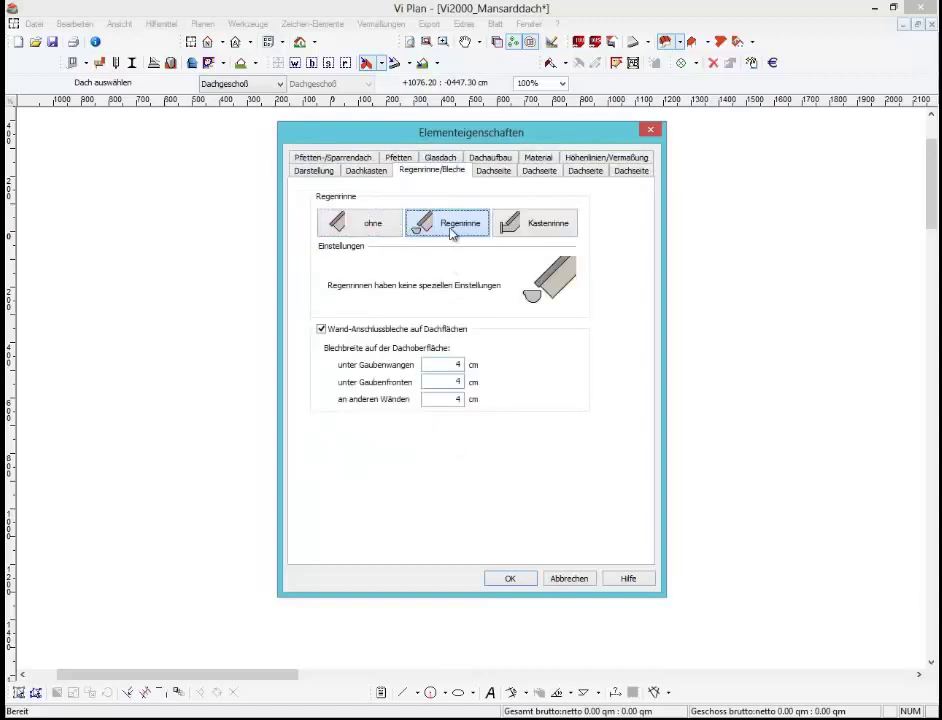
{"action": "left_click", "coordinate": [376, 172]}
{"action": "left_click", "coordinate": [303, 192]}
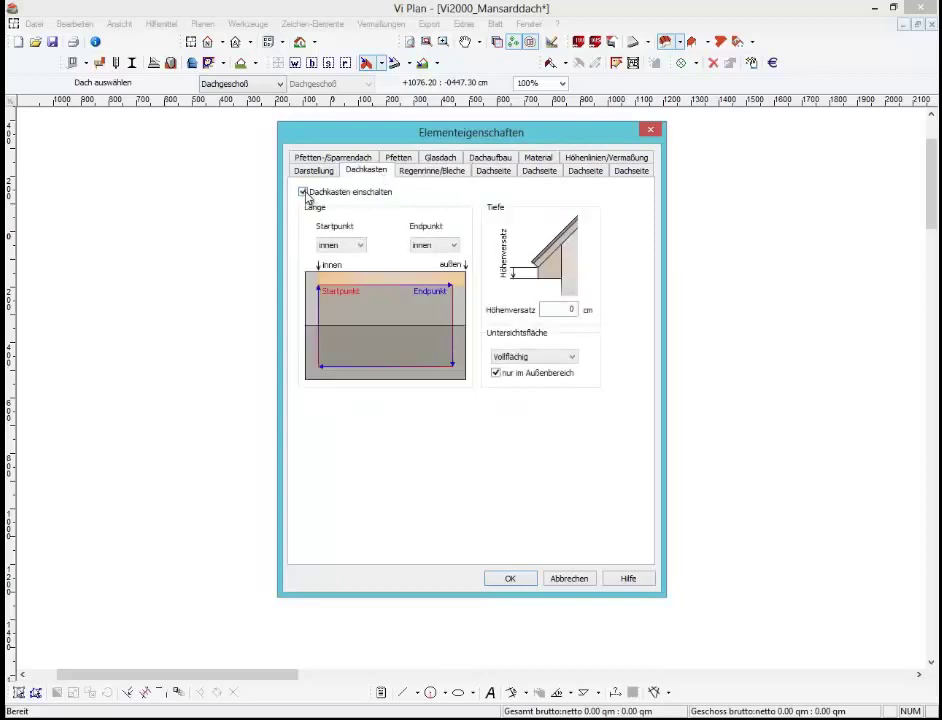
{"action": "left_click", "coordinate": [509, 578]}
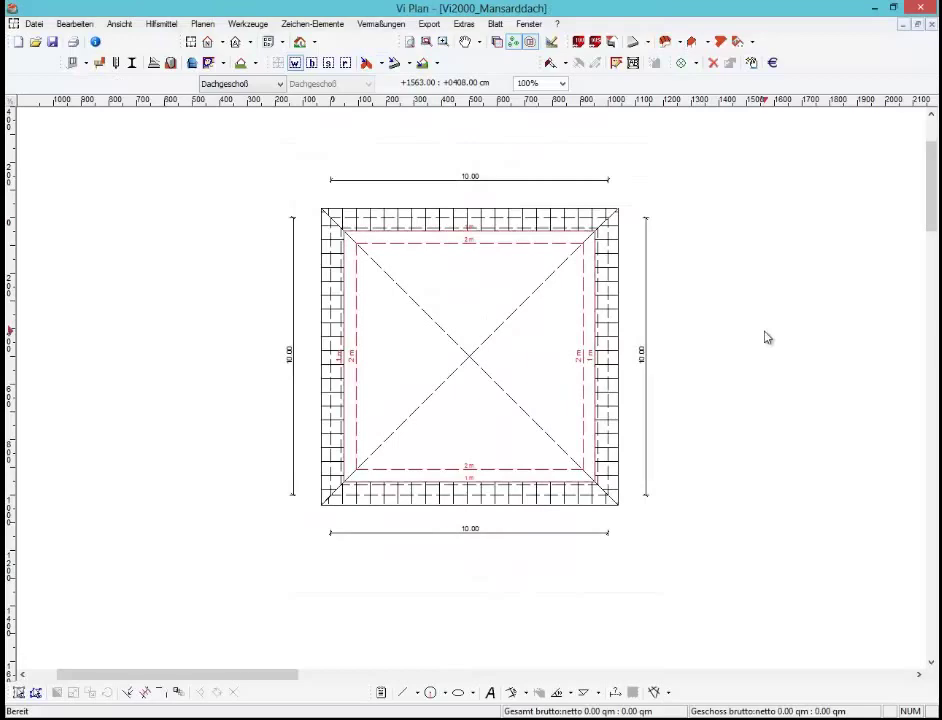
{"action": "key", "text": "F9"}
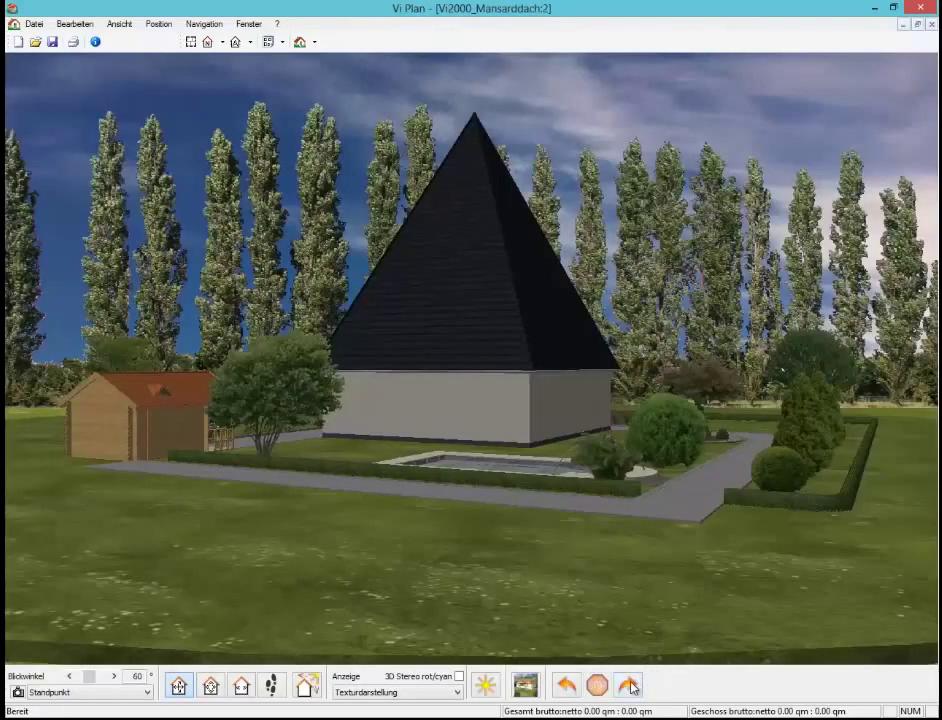
Rotate the 3D view to inspect the new steep roof, then return to the plan
{"action": "left_click", "coordinate": [629, 685]}
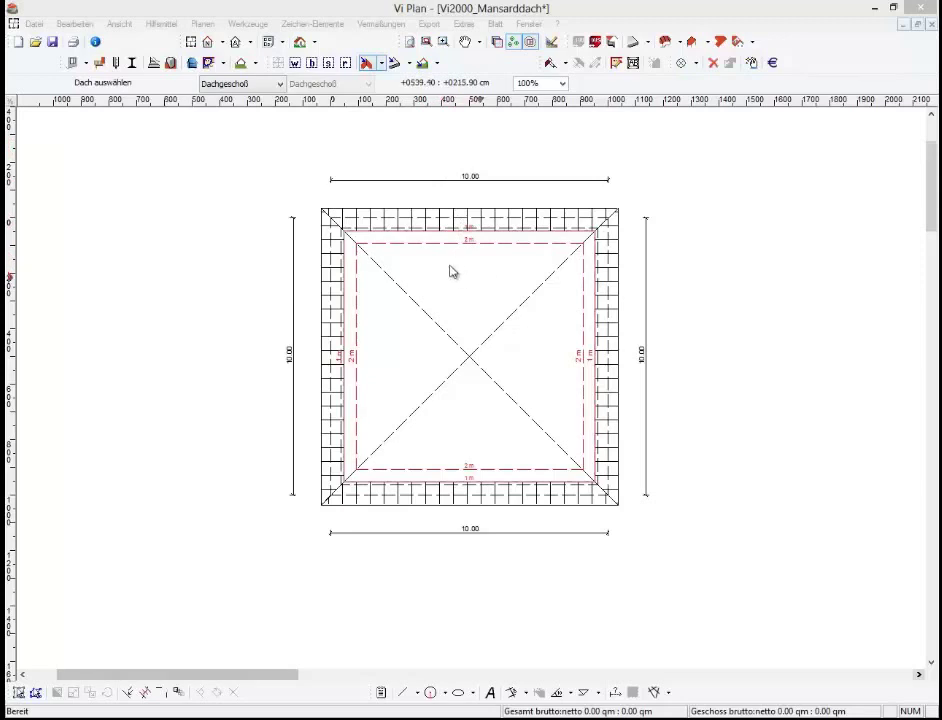
Add roof height line 3 at 340 cm, from Rohfußboden to top of roofing
{"action": "left_click", "coordinate": [368, 63]}
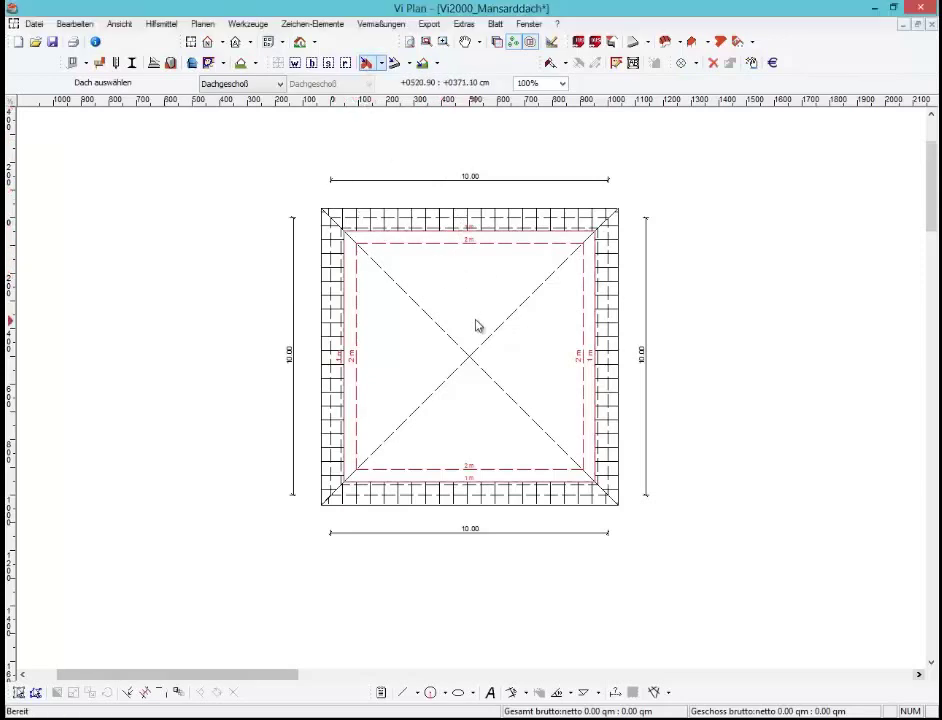
{"action": "left_click", "coordinate": [476, 325]}
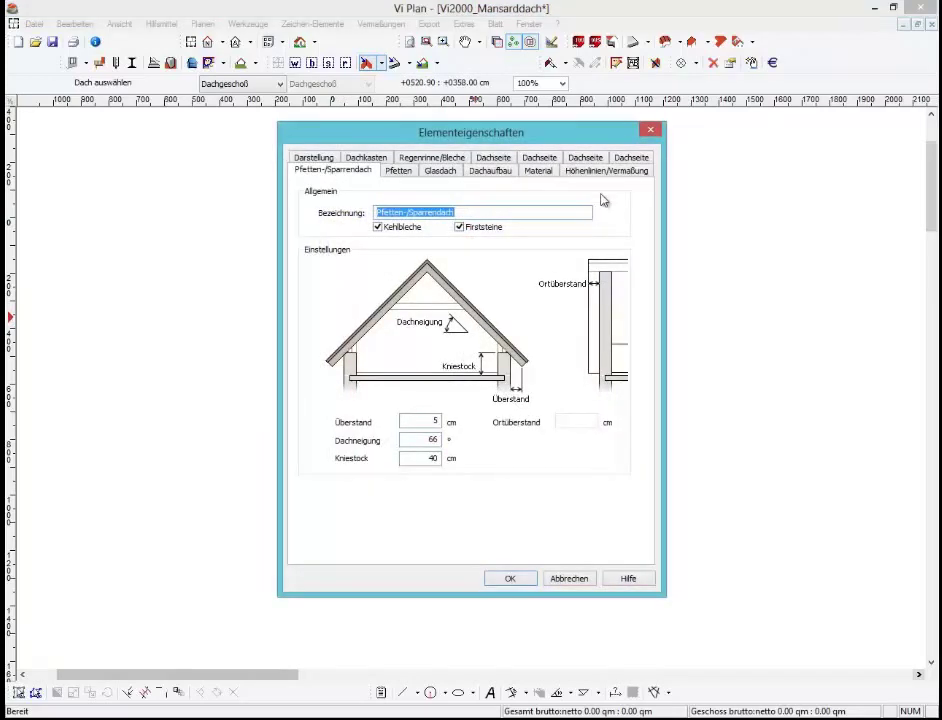
{"action": "left_click", "coordinate": [604, 171]}
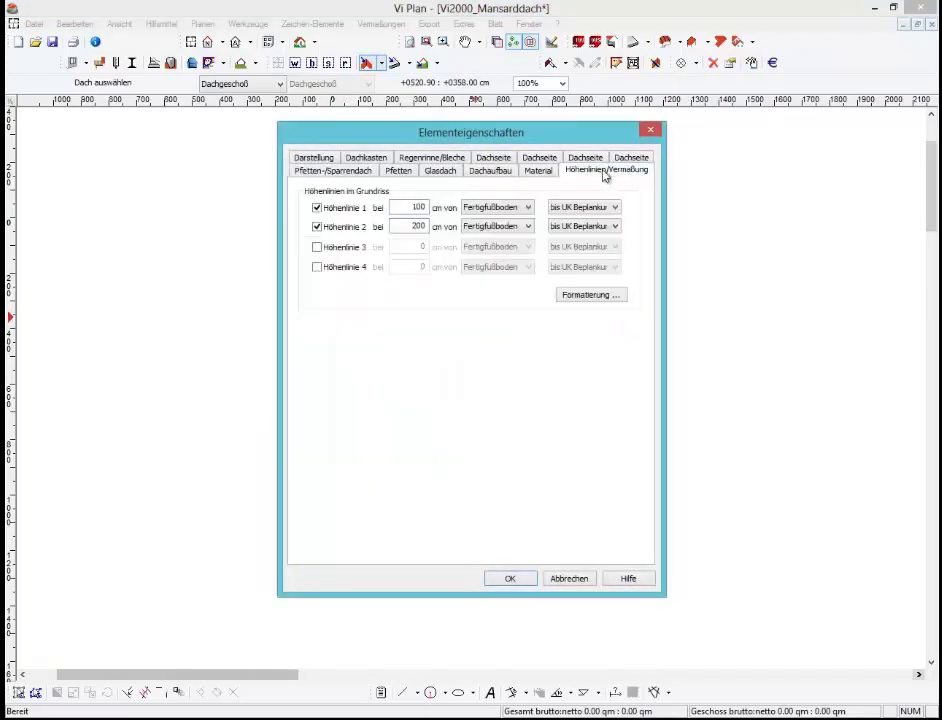
{"action": "left_click", "coordinate": [336, 247]}
{"action": "type", "text": "340"}
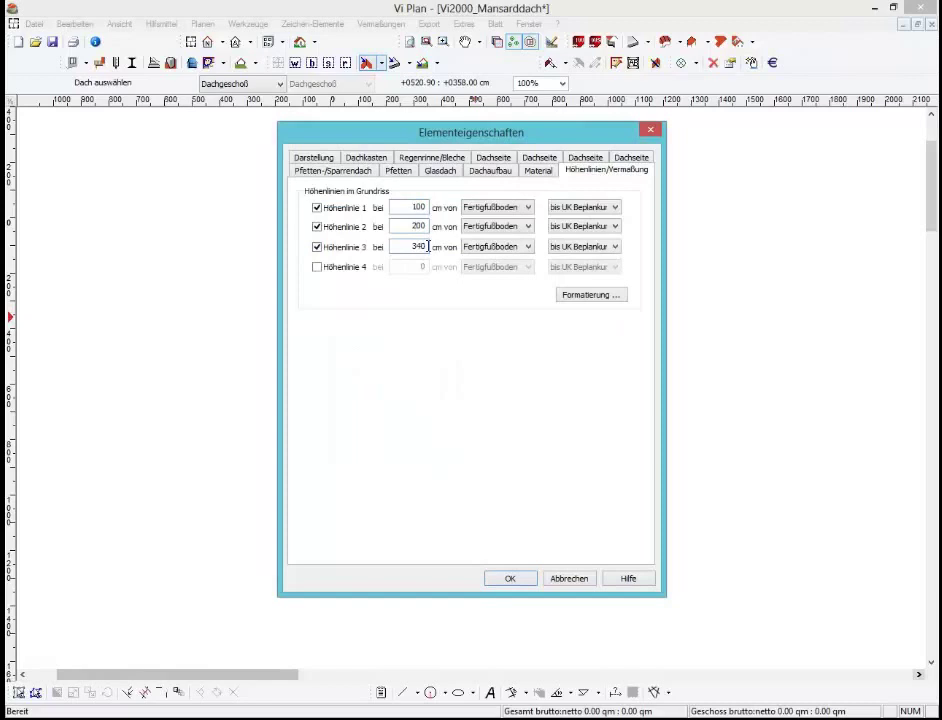
{"action": "left_click", "coordinate": [494, 247]}
{"action": "left_click", "coordinate": [490, 260]}
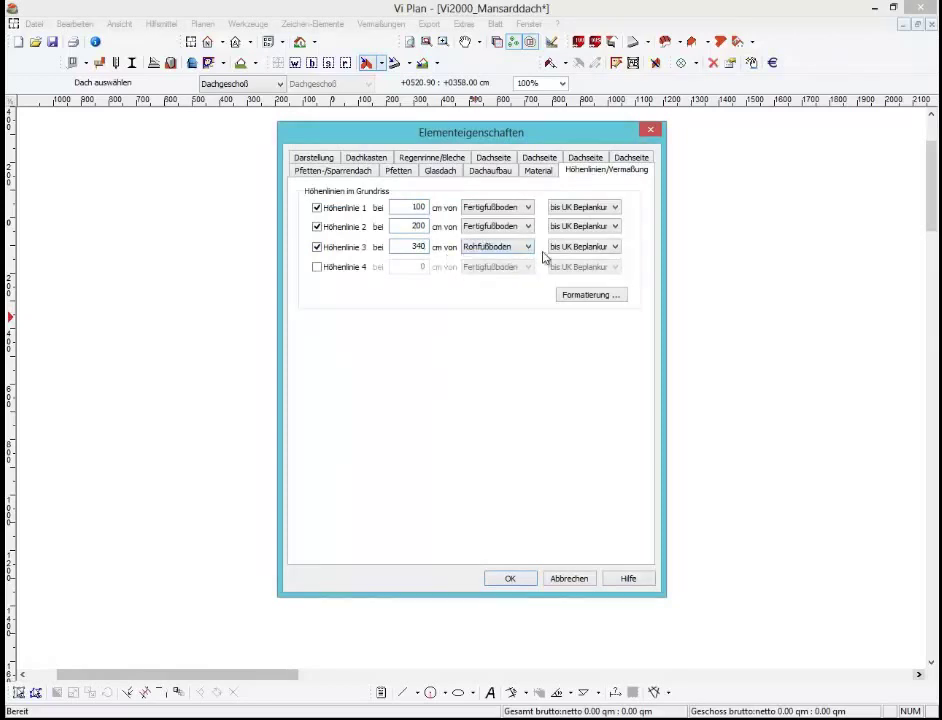
{"action": "left_click", "coordinate": [567, 250]}
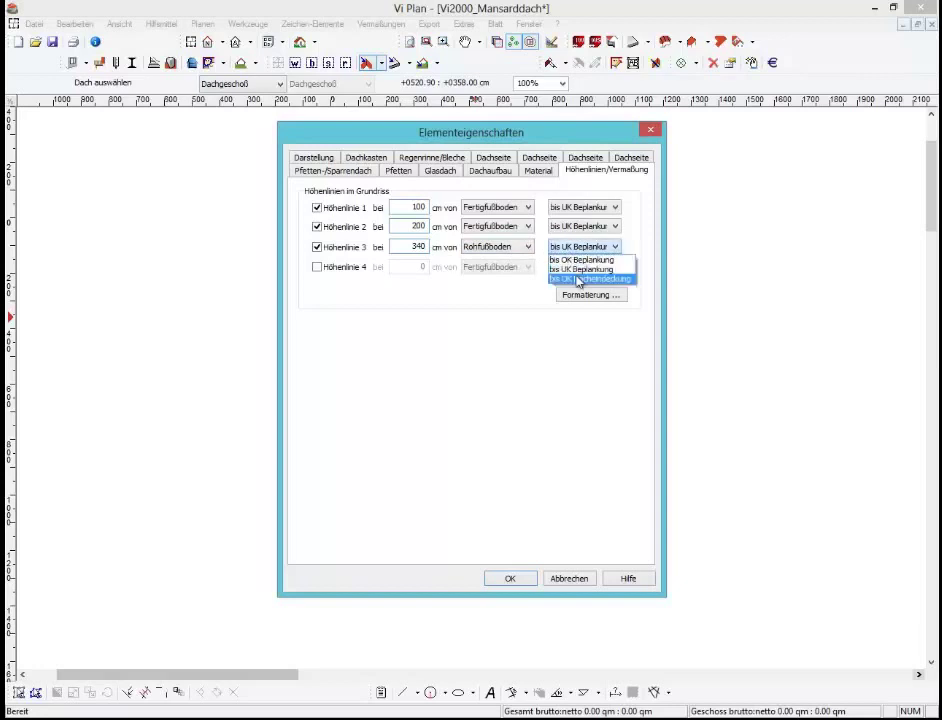
{"action": "left_click", "coordinate": [578, 278]}
{"action": "left_click", "coordinate": [516, 579]}
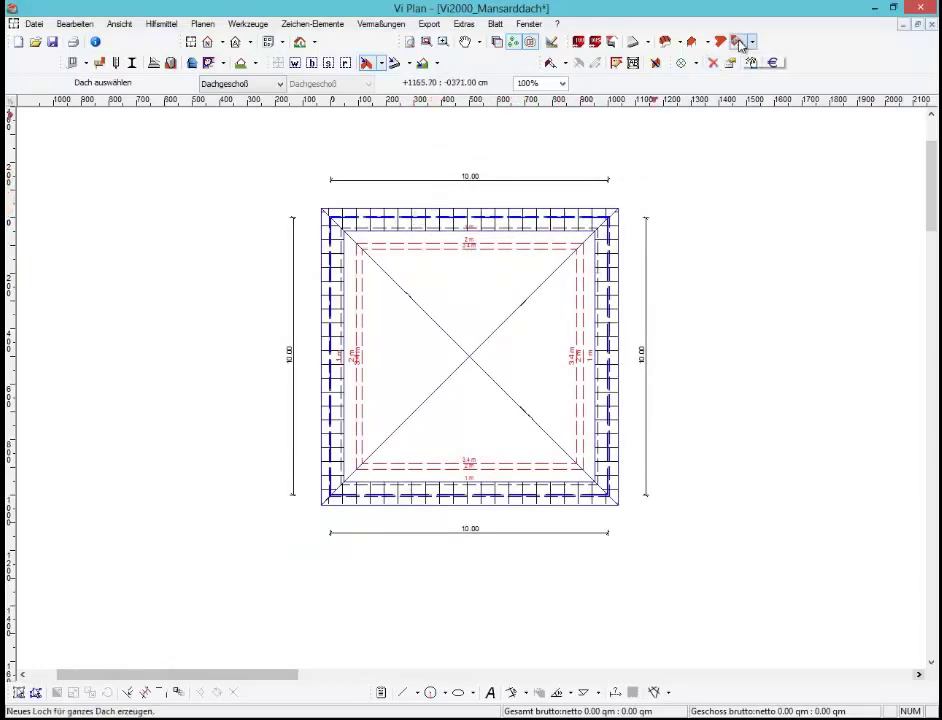
Cut a hole through the whole roof along the four corners of the 3.4 m contour
{"action": "left_click", "coordinate": [740, 44]}
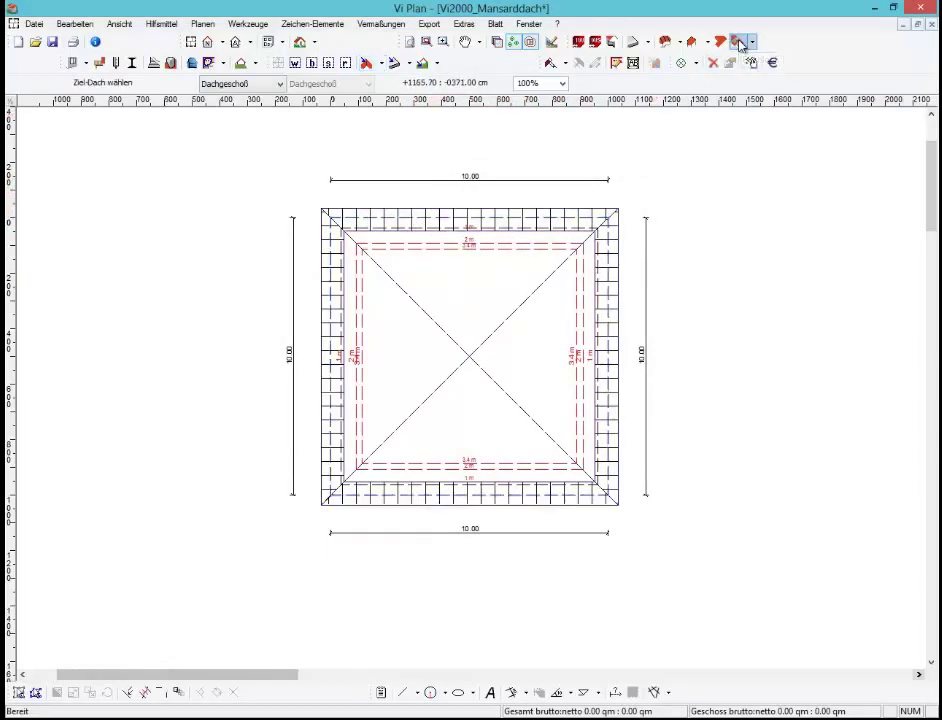
{"action": "left_click", "coordinate": [462, 396]}
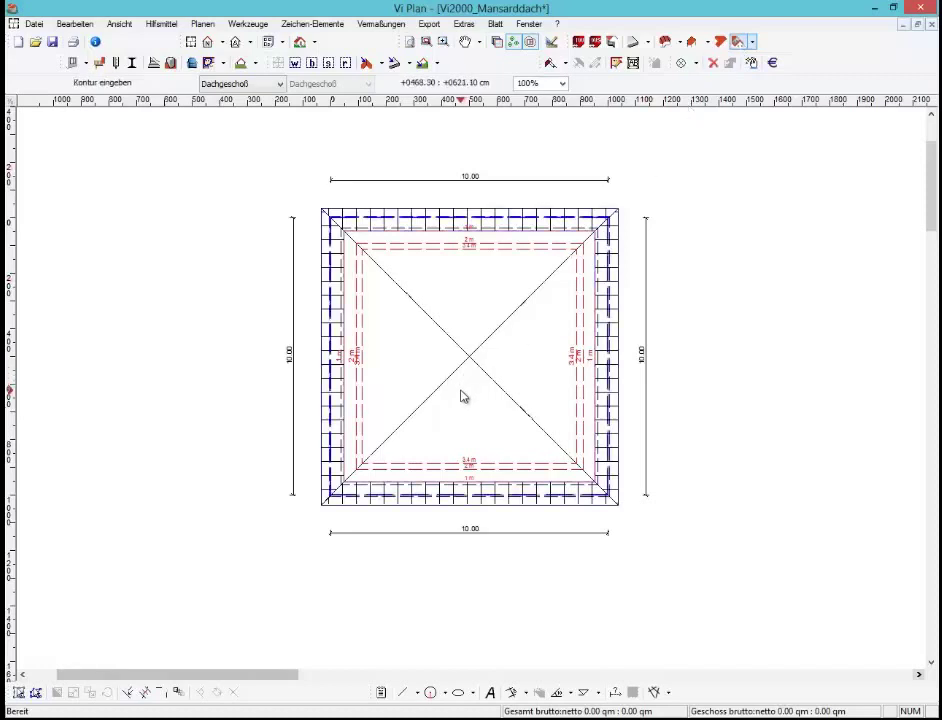
{"action": "left_click", "coordinate": [363, 248]}
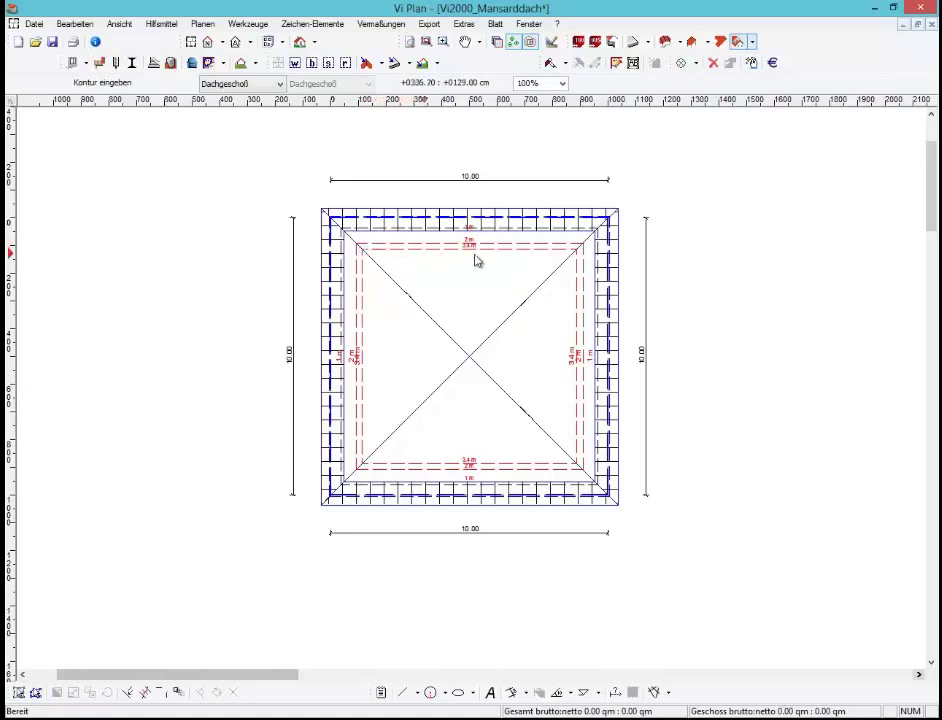
{"action": "left_click", "coordinate": [579, 248]}
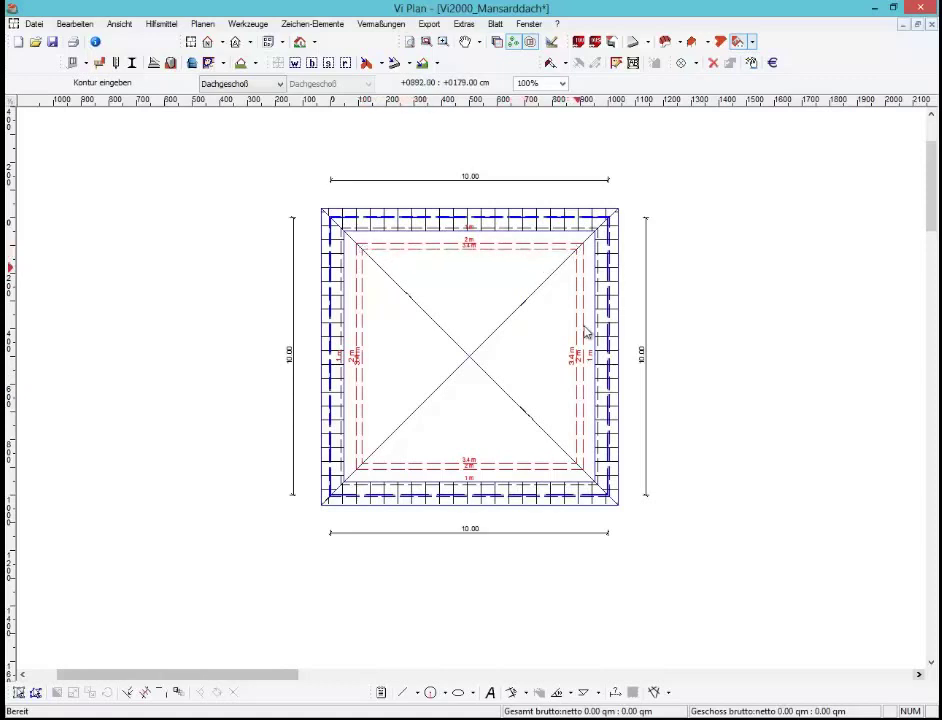
{"action": "left_click", "coordinate": [577, 465]}
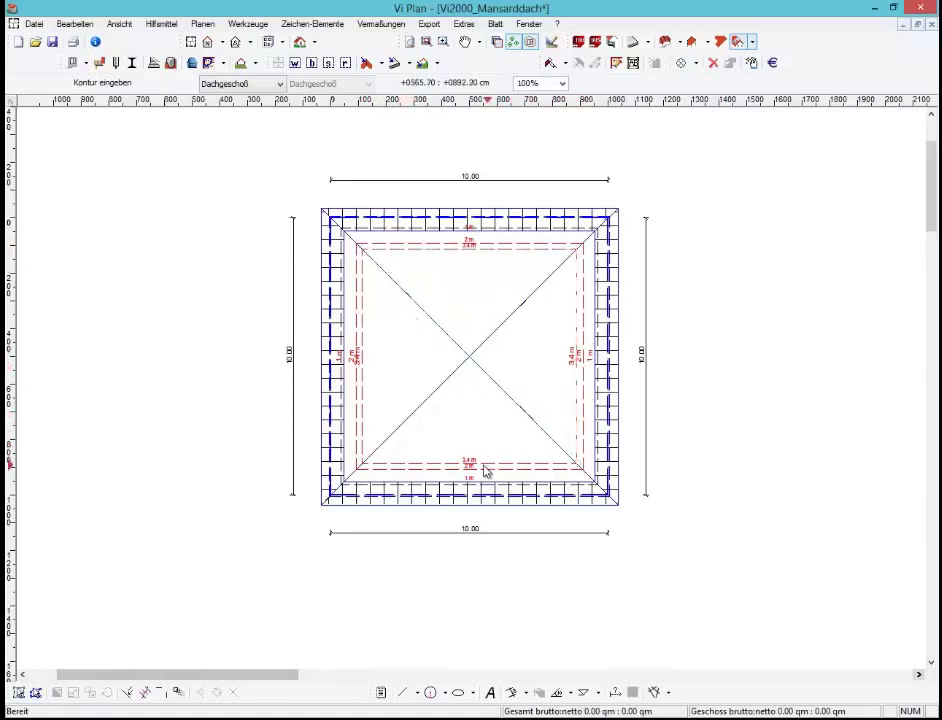
{"action": "left_click", "coordinate": [363, 467]}
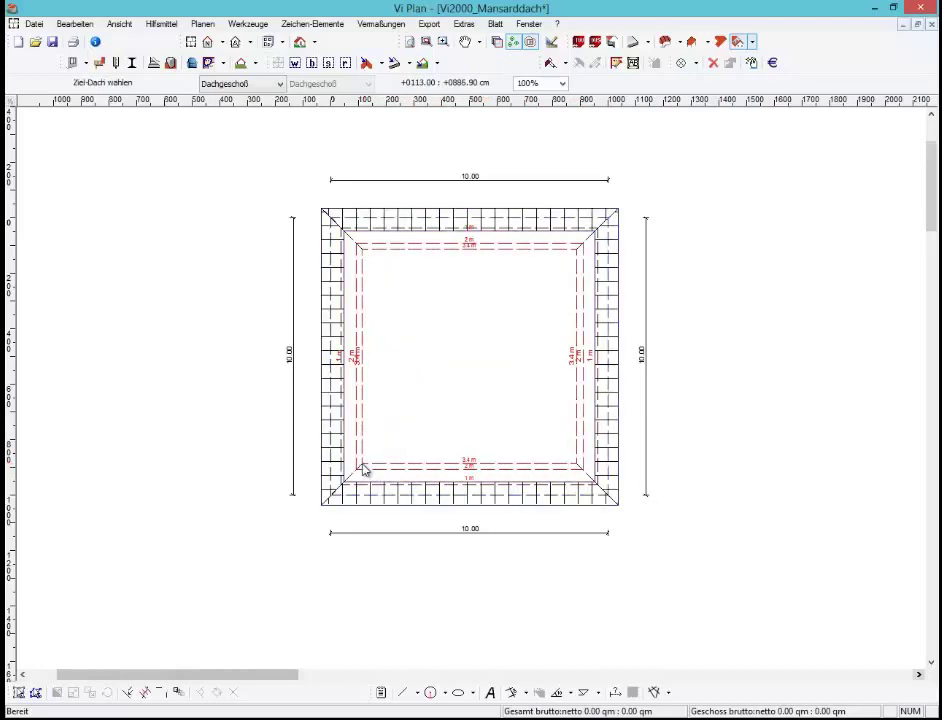
{"action": "left_click", "coordinate": [363, 467]}
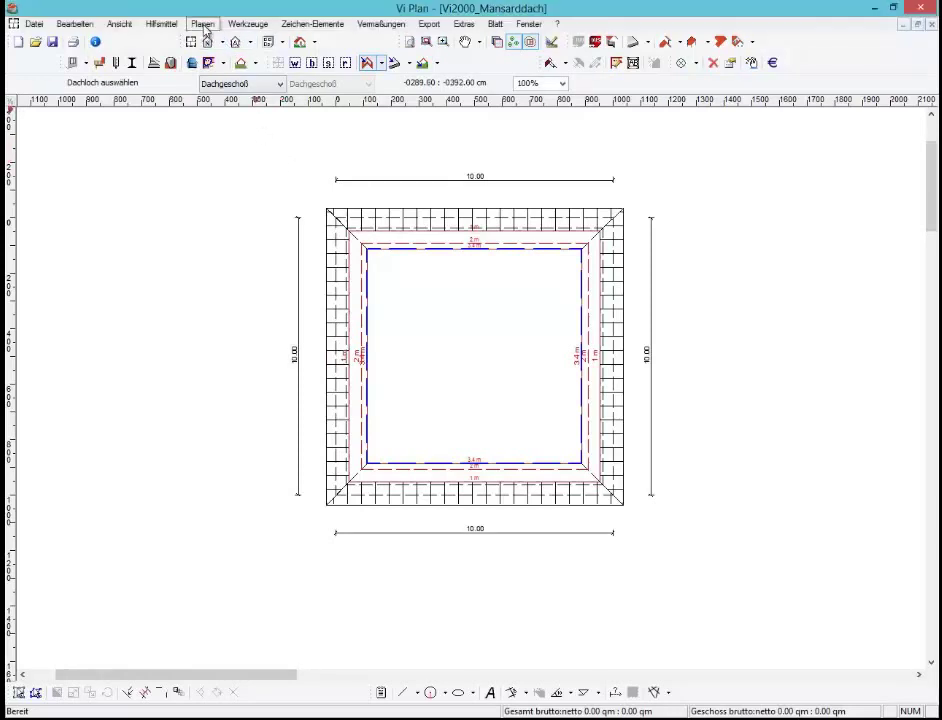
Trace a free Pfetten-/Sparren-Dach contour around the inner 3.4 m square
{"action": "left_click", "coordinate": [203, 24]}
{"action": "mouse_move", "coordinate": [249, 211]}
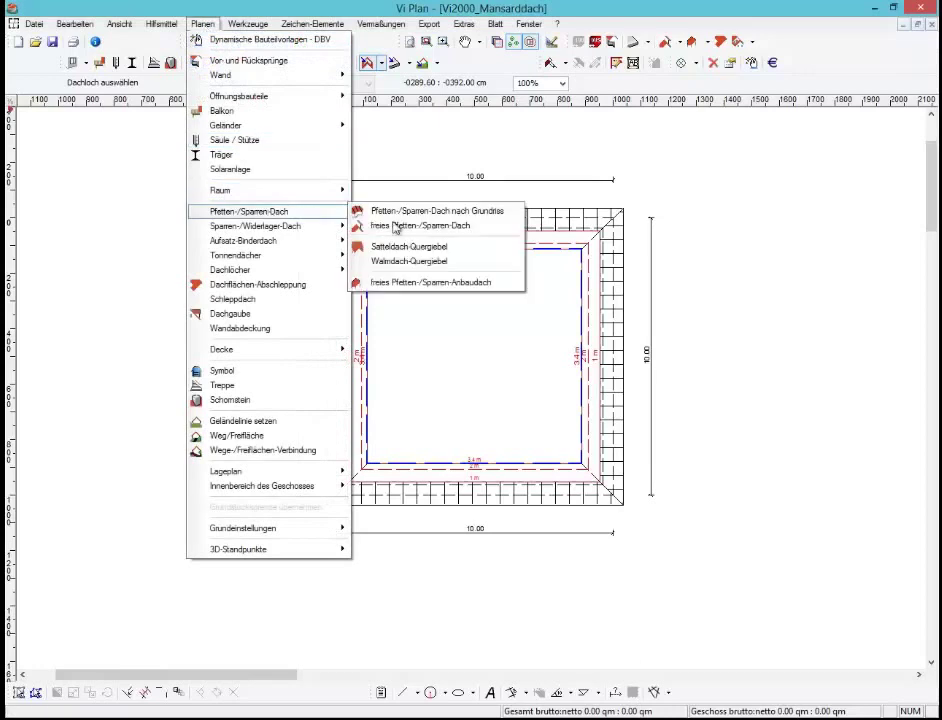
{"action": "key", "text": "Escape"}
{"action": "key", "text": "Escape"}
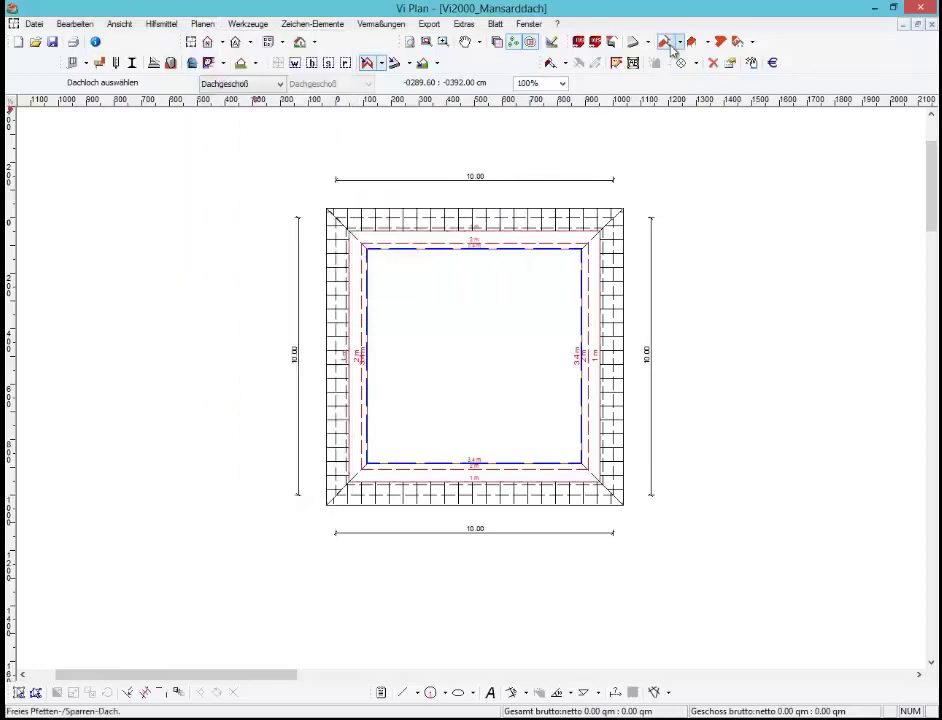
{"action": "left_click", "coordinate": [667, 44]}
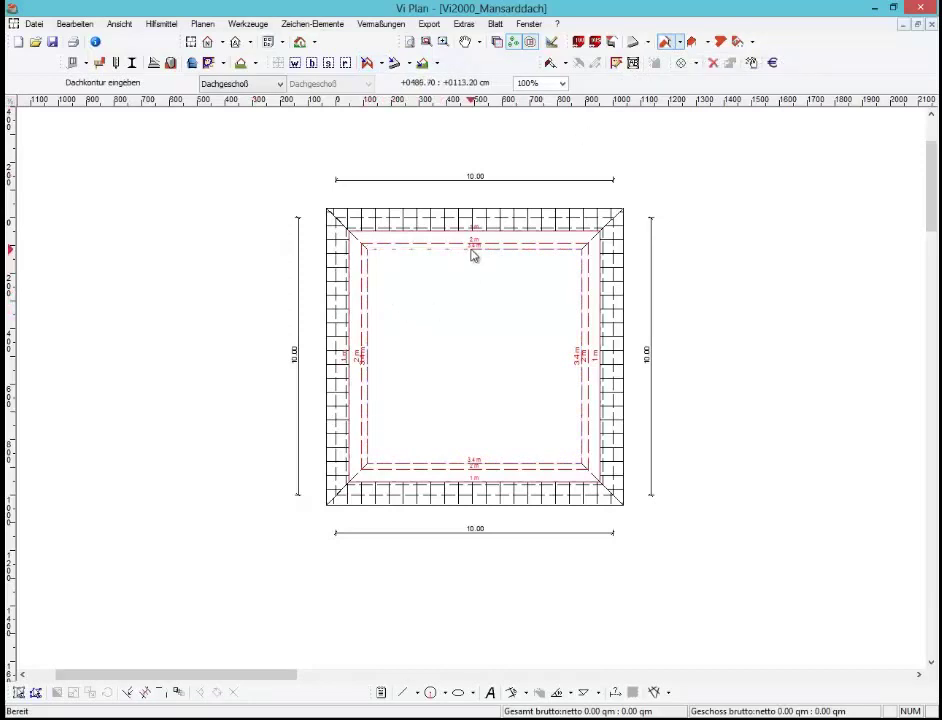
{"action": "left_click", "coordinate": [585, 250]}
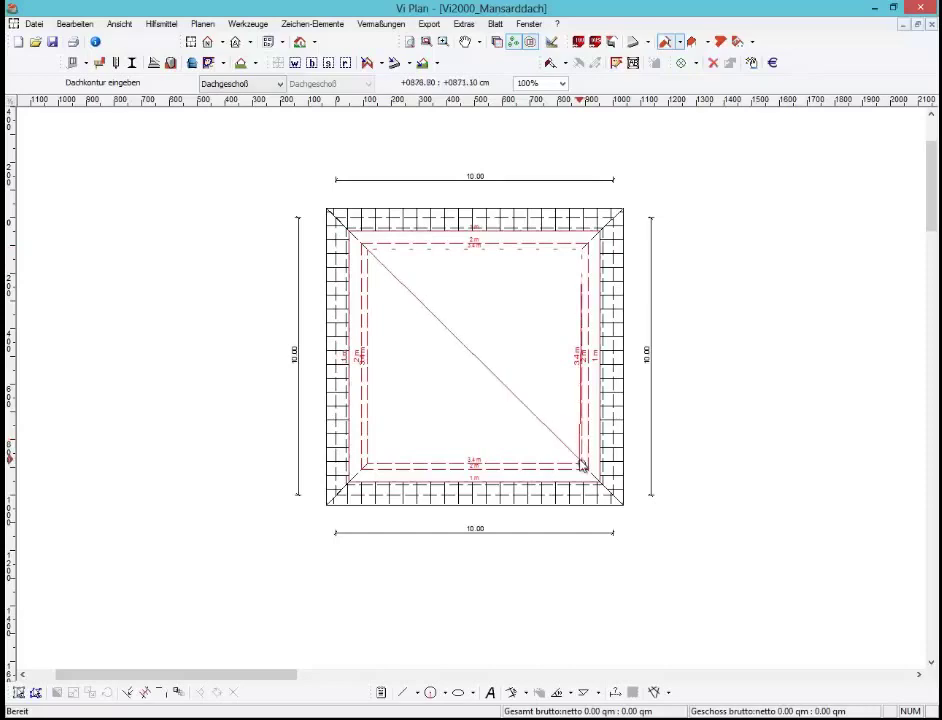
{"action": "left_click", "coordinate": [582, 463]}
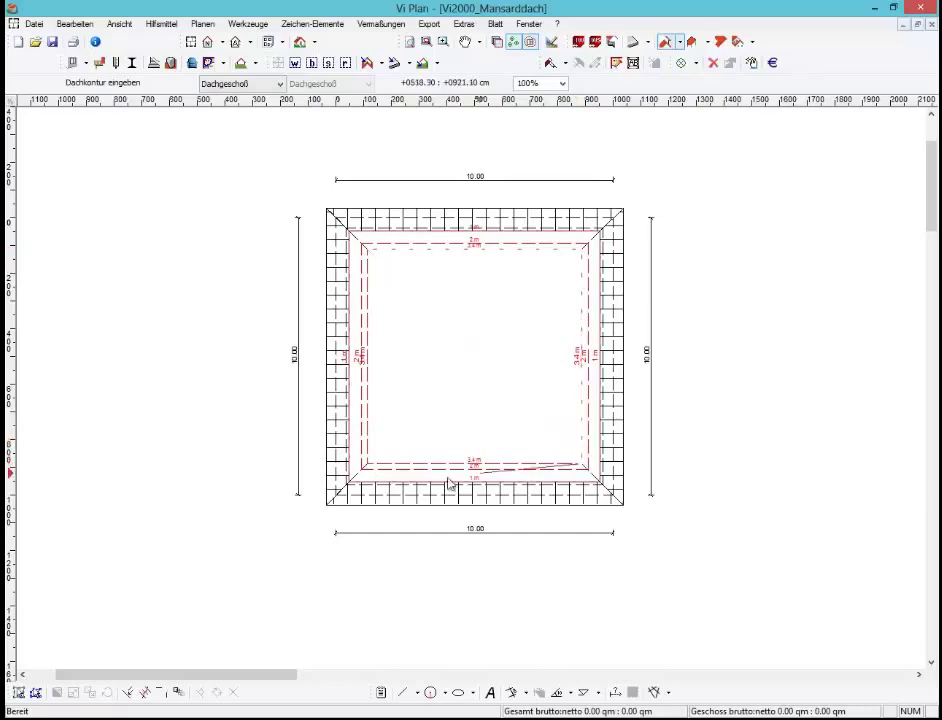
{"action": "double_click", "coordinate": [371, 466]}
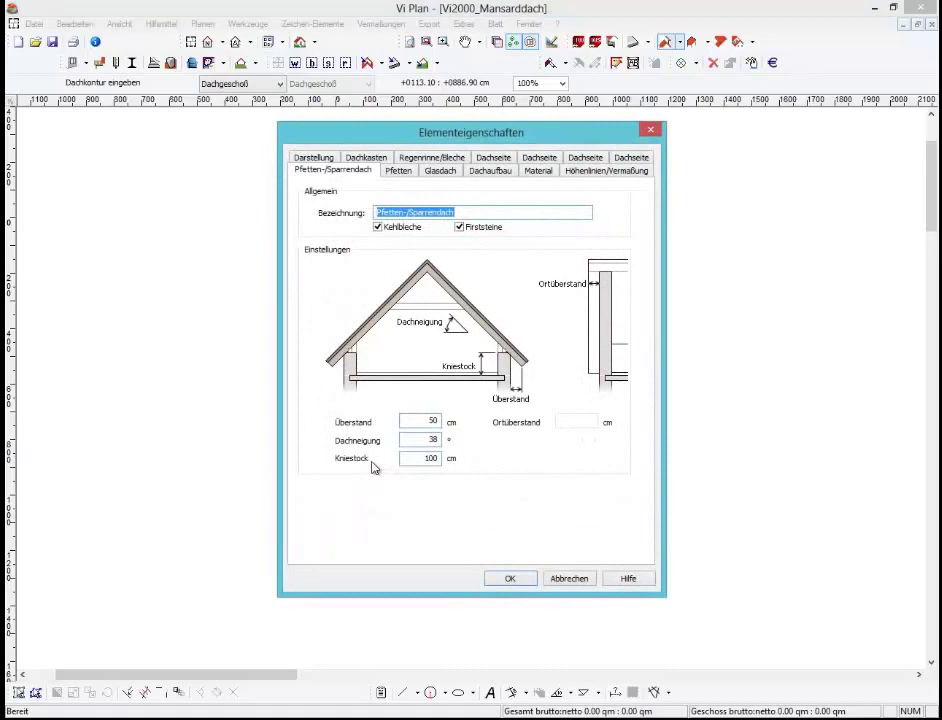
Give the inner roof a 5 cm overhang, 25° pitch and Regenrinne gutters
{"action": "type", "text": "5"}
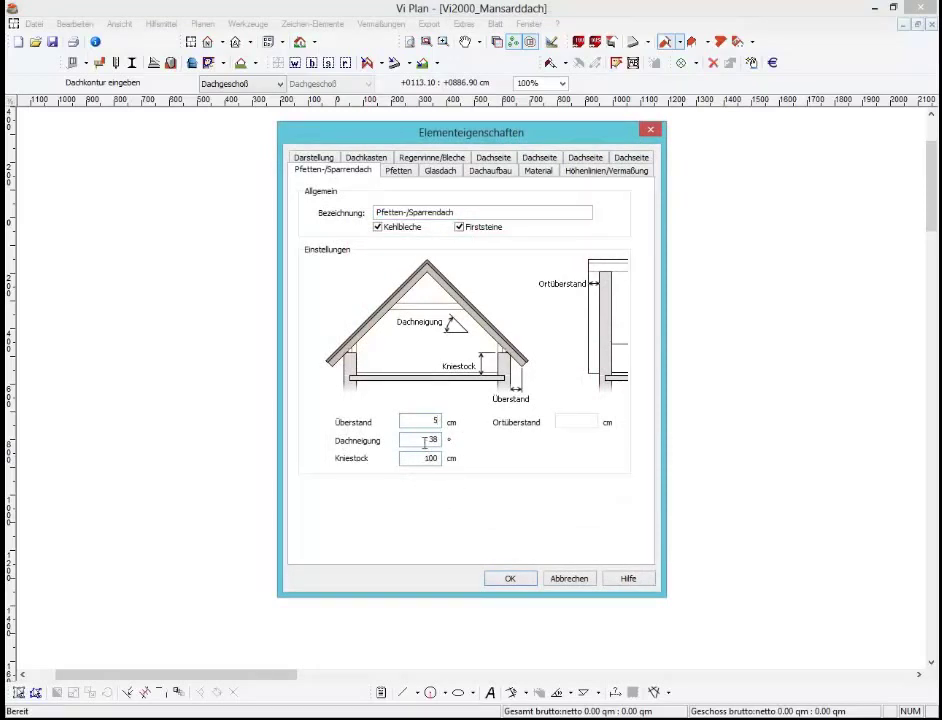
{"action": "double_click", "coordinate": [430, 440]}
{"action": "key", "text": "Tab"}
{"action": "left_click", "coordinate": [435, 161]}
{"action": "left_click", "coordinate": [448, 222]}
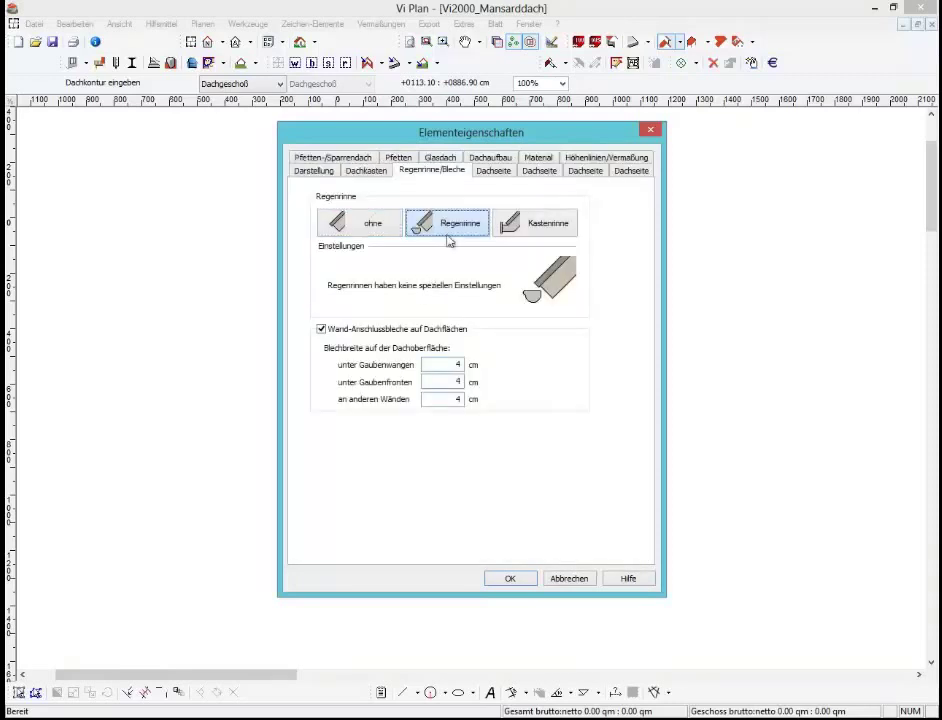
{"action": "left_click", "coordinate": [529, 581]}
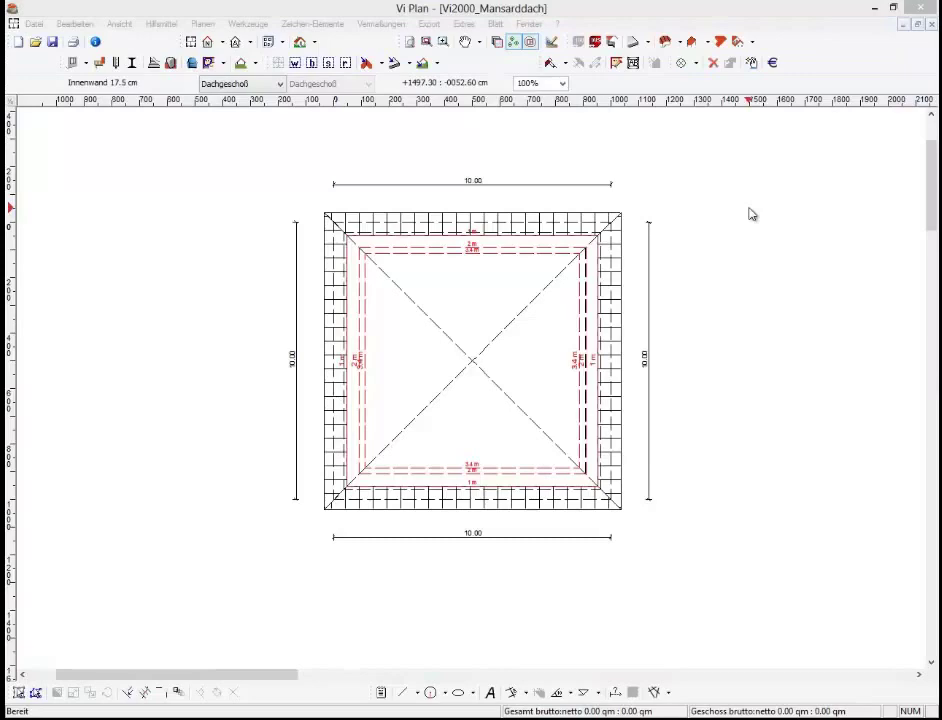
Configure an Erker und Anbauten gable wall without projection, 200 cm wide
{"action": "left_click", "coordinate": [752, 63]}
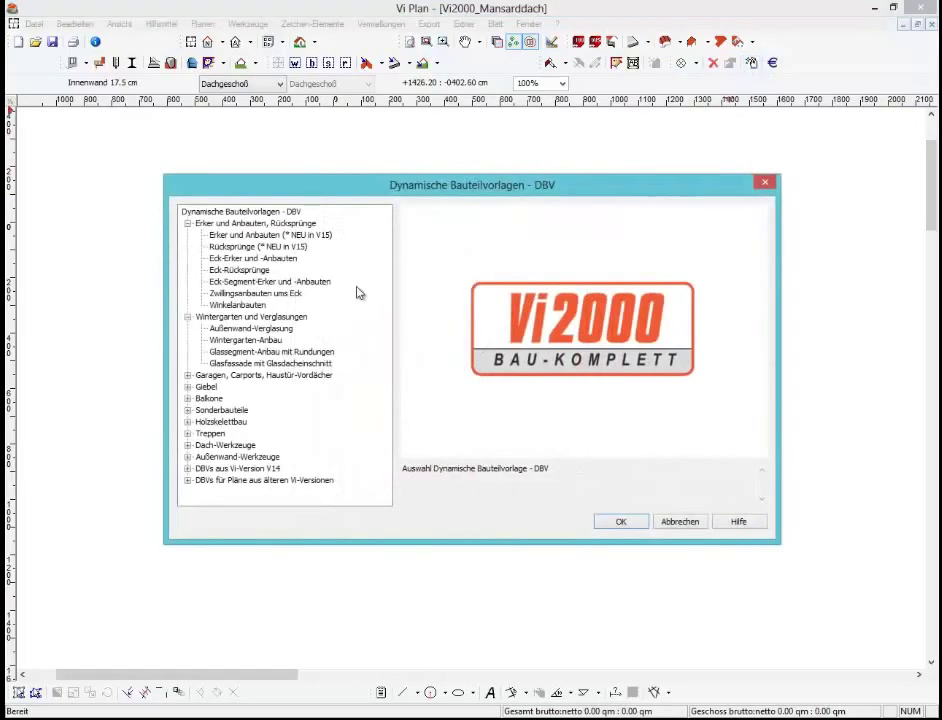
{"action": "left_click", "coordinate": [268, 236]}
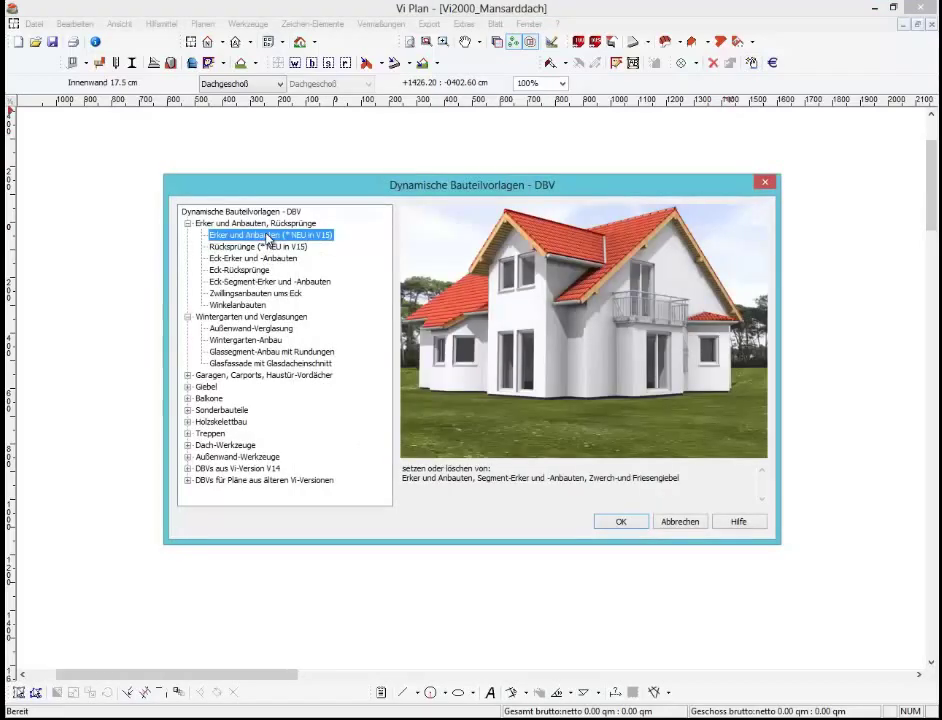
{"action": "left_click", "coordinate": [620, 521]}
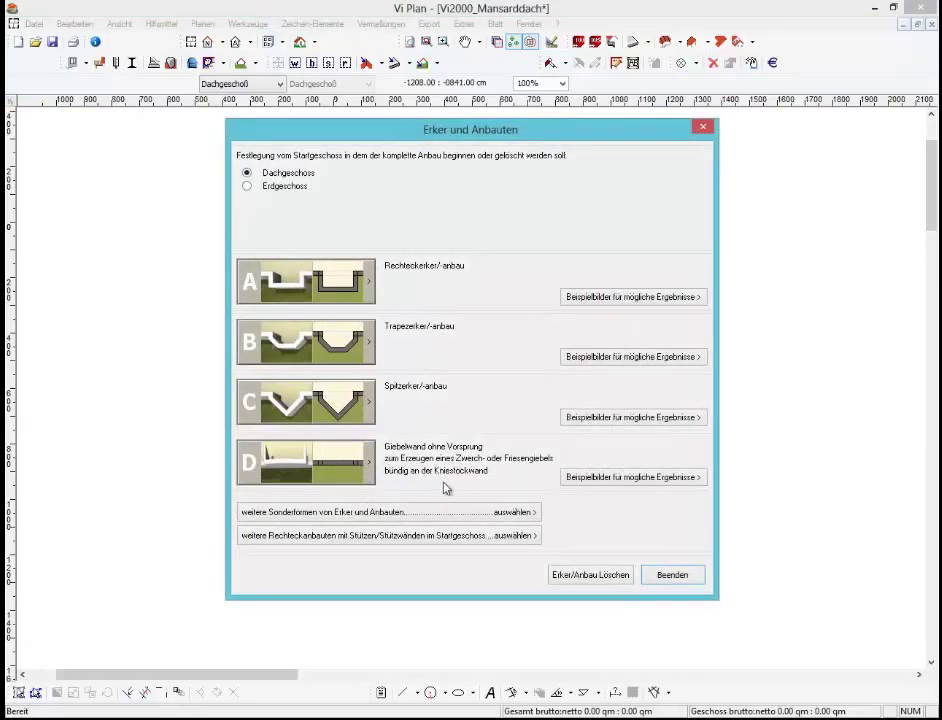
{"action": "left_click", "coordinate": [336, 474]}
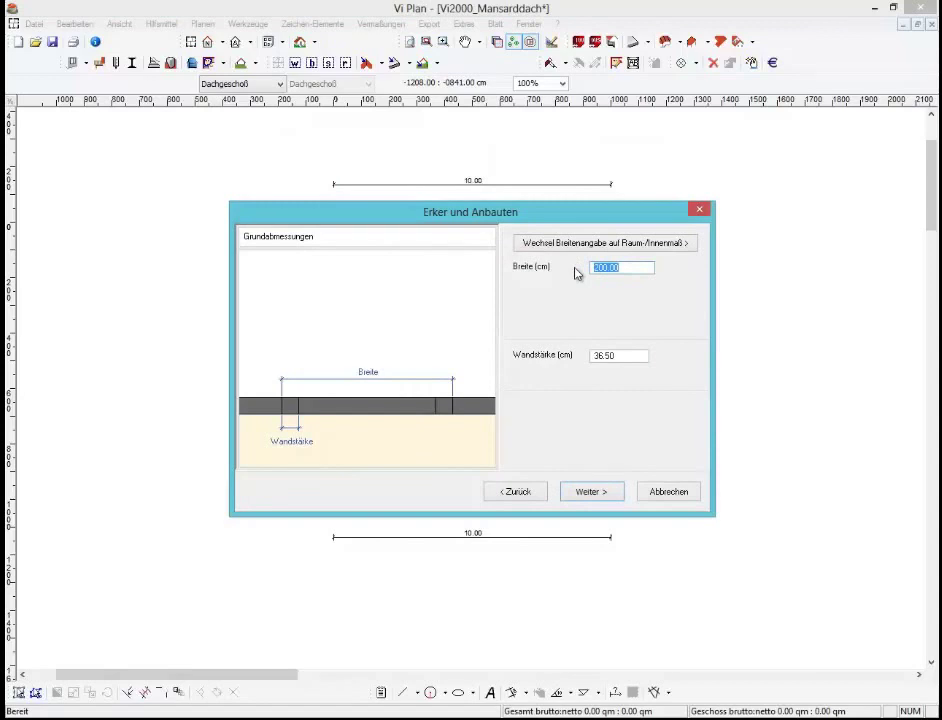
{"action": "left_click_drag", "start_coordinate": [629, 359], "coordinate": [567, 363]}
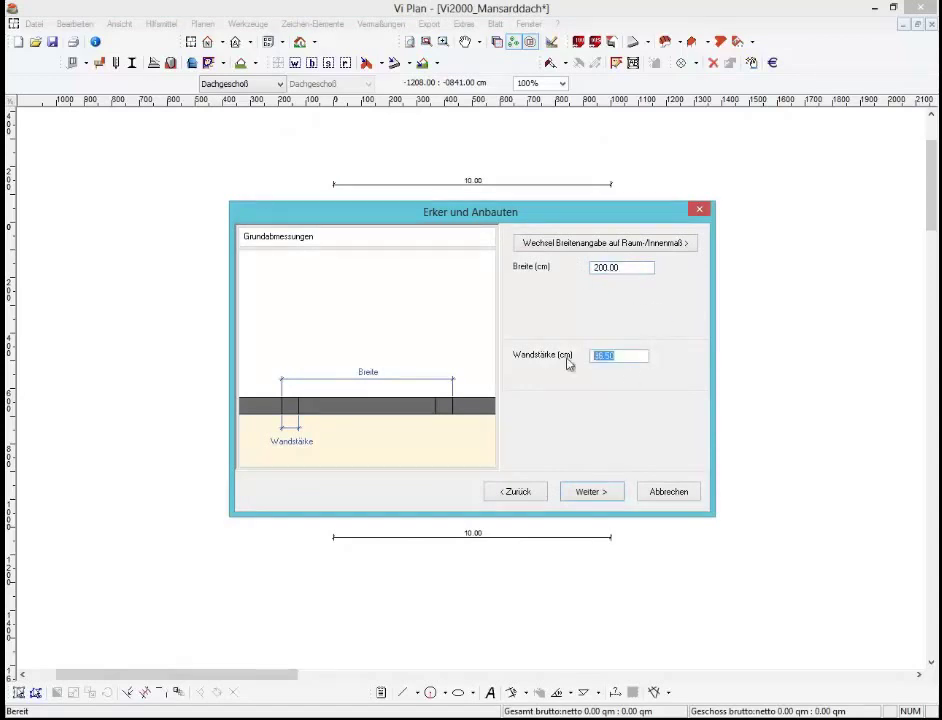
{"action": "left_click", "coordinate": [607, 491]}
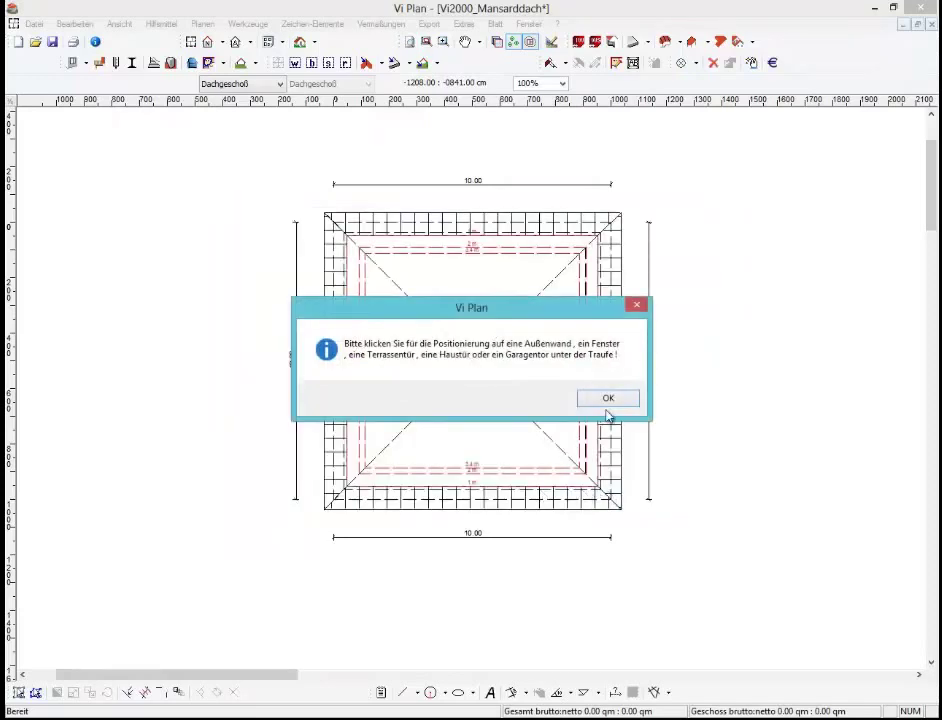
{"action": "left_click", "coordinate": [608, 399]}
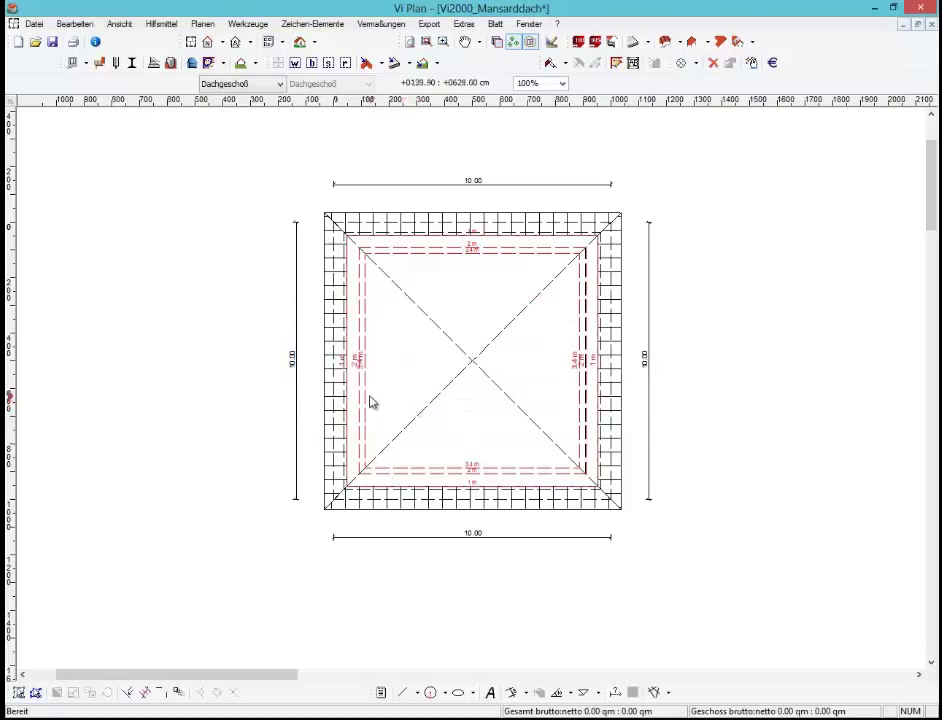
Place the extension on the left outer wall 200 cm from corner A, then pick the main roof
{"action": "left_click", "coordinate": [340, 399]}
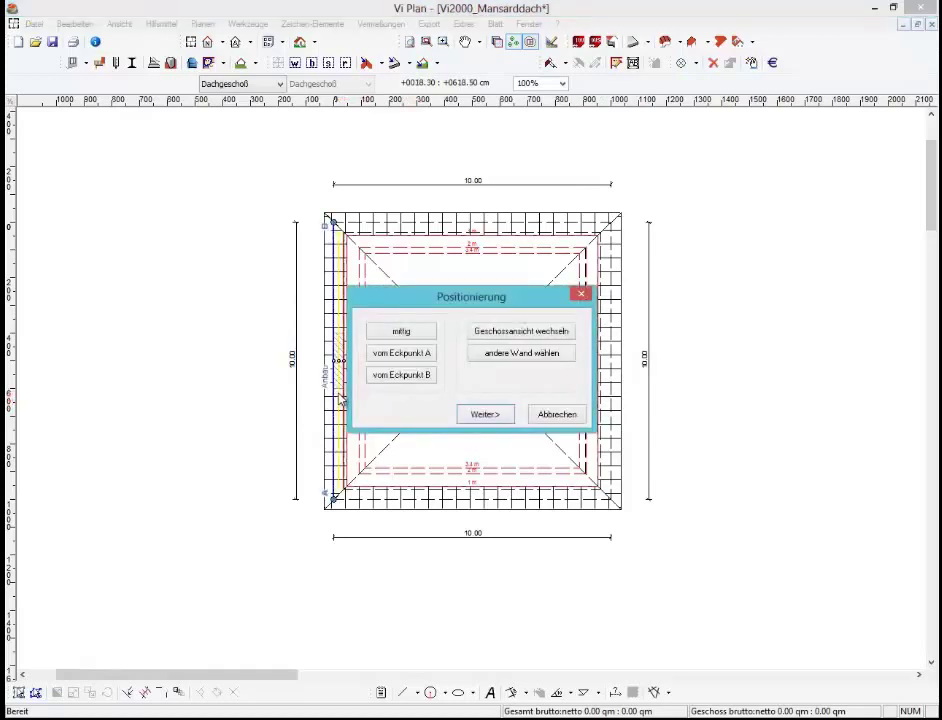
{"action": "left_click", "coordinate": [410, 356]}
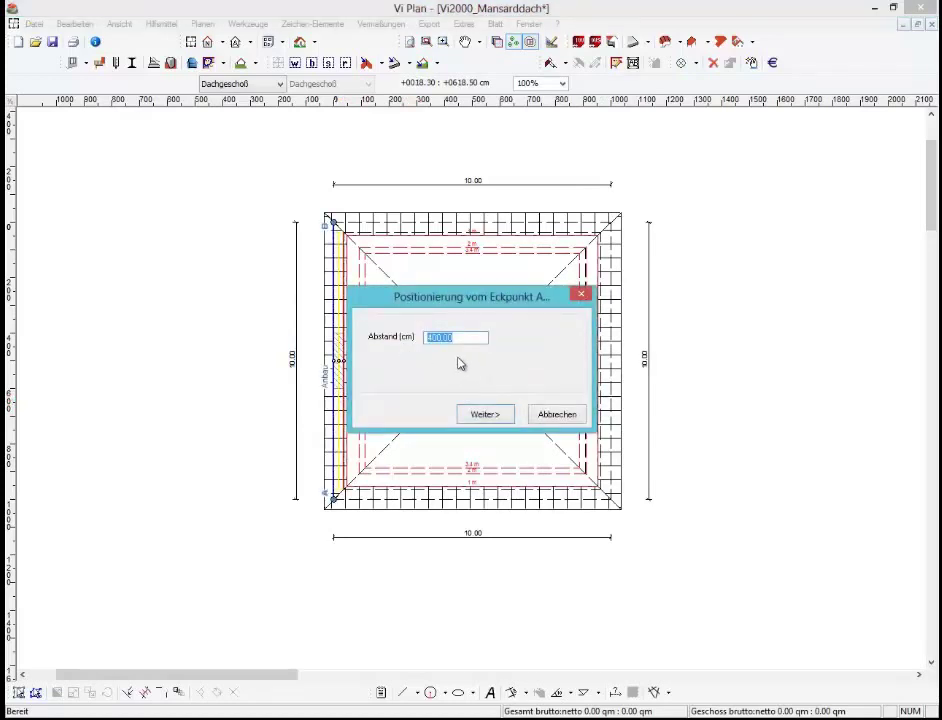
{"action": "type", "text": "2"}
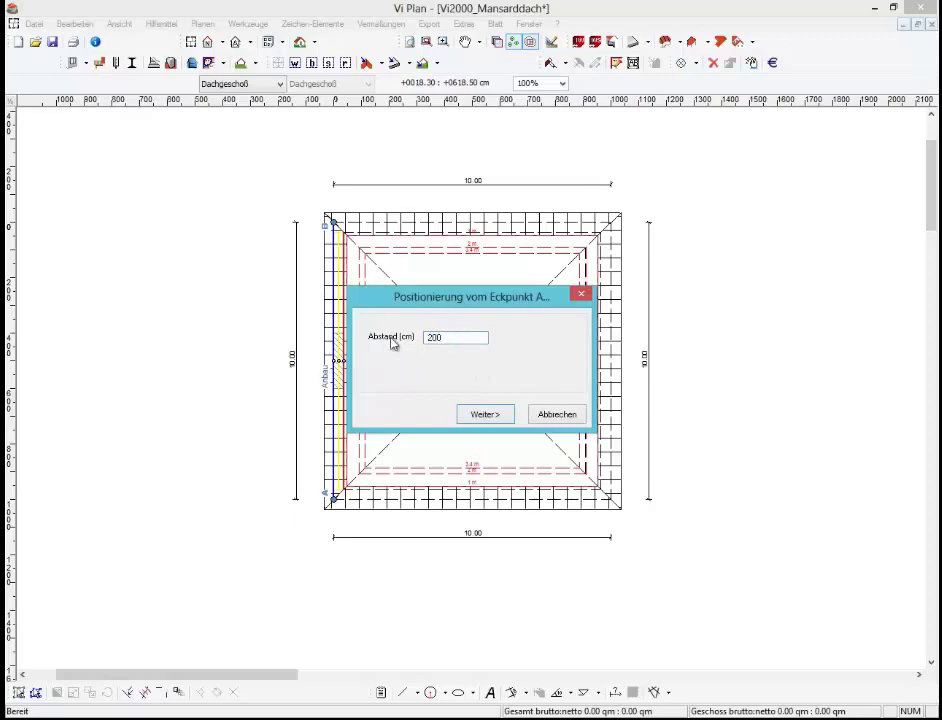
{"action": "left_click", "coordinate": [473, 414]}
{"action": "left_click", "coordinate": [474, 415]}
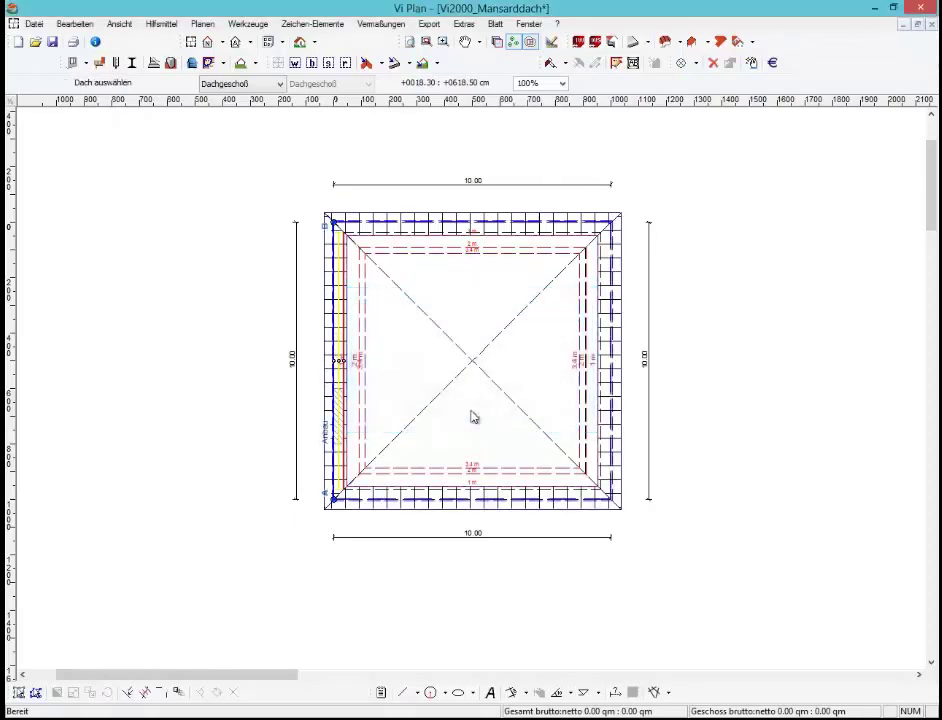
{"action": "left_click", "coordinate": [473, 416]}
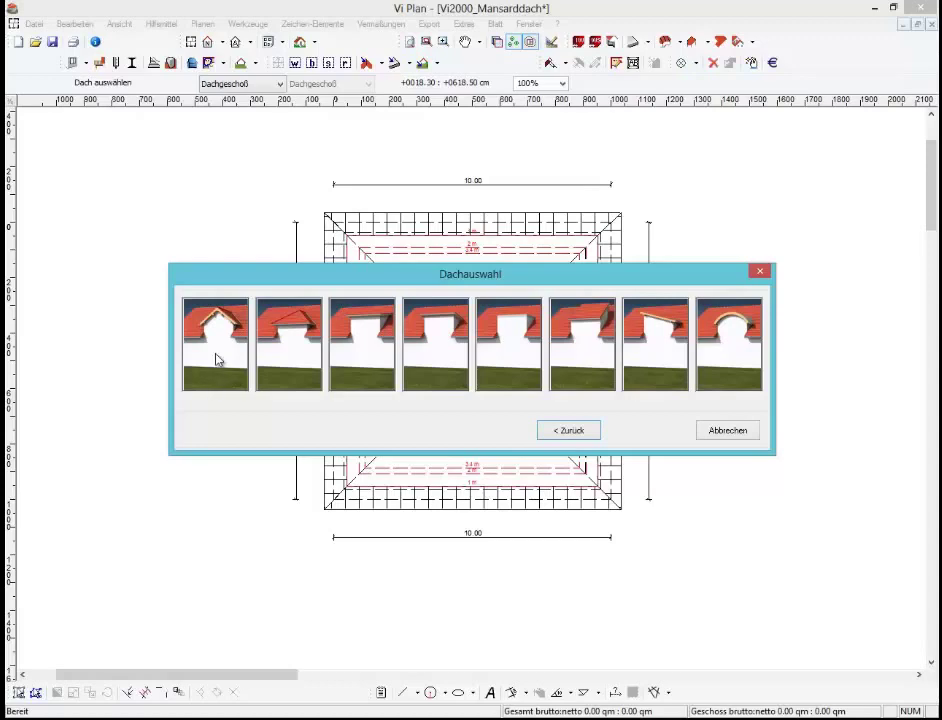
Give the left extension a gable Querdach: 255 cm knee wall, 25° pitch, 10/10 cm overhangs, 17.5 cm wall
{"action": "left_click", "coordinate": [216, 360]}
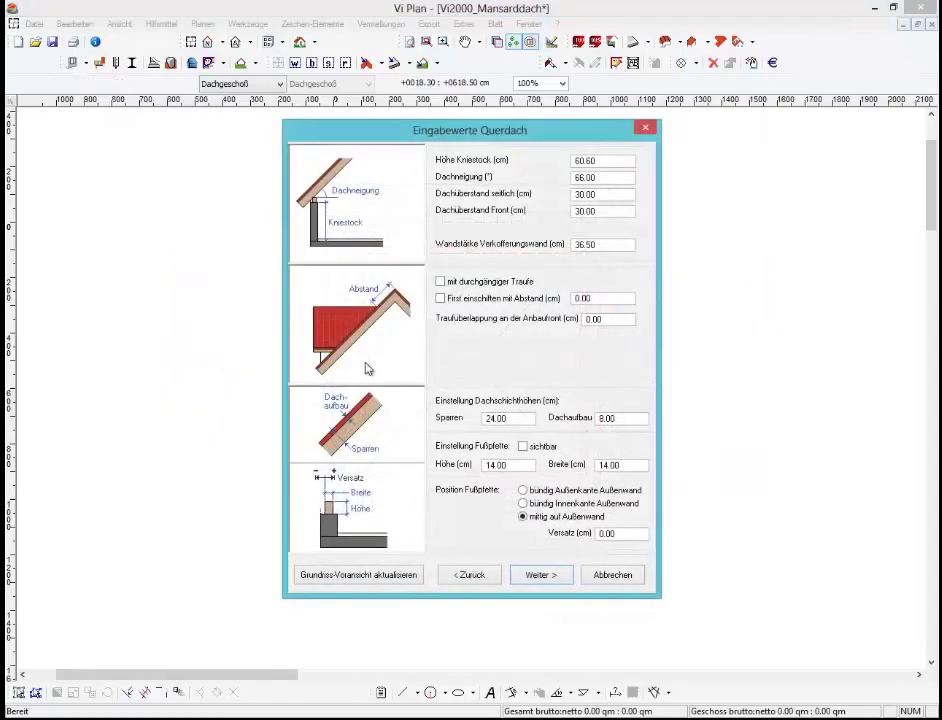
{"action": "left_click_drag", "start_coordinate": [608, 161], "coordinate": [530, 157]}
{"action": "type", "text": "255"}
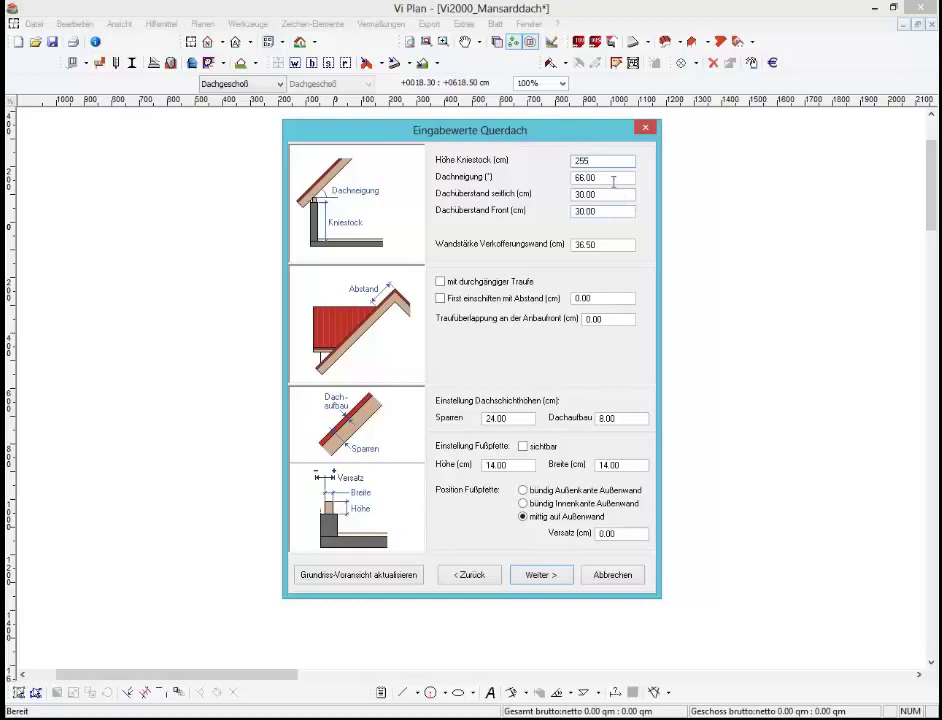
{"action": "left_click_drag", "start_coordinate": [613, 181], "coordinate": [553, 183]}
{"action": "type", "text": "25"}
{"action": "mouse_move", "coordinate": [615, 198]}
{"action": "left_mouse_down"}
{"action": "mouse_move", "coordinate": [549, 201]}
{"action": "mouse_move", "coordinate": [576, 212]}
{"action": "mouse_move", "coordinate": [547, 252]}
{"action": "left_mouse_up"}
{"action": "type", "text": "10"}
{"action": "type", "text": "10"}
{"action": "type", "text": "17.5"}
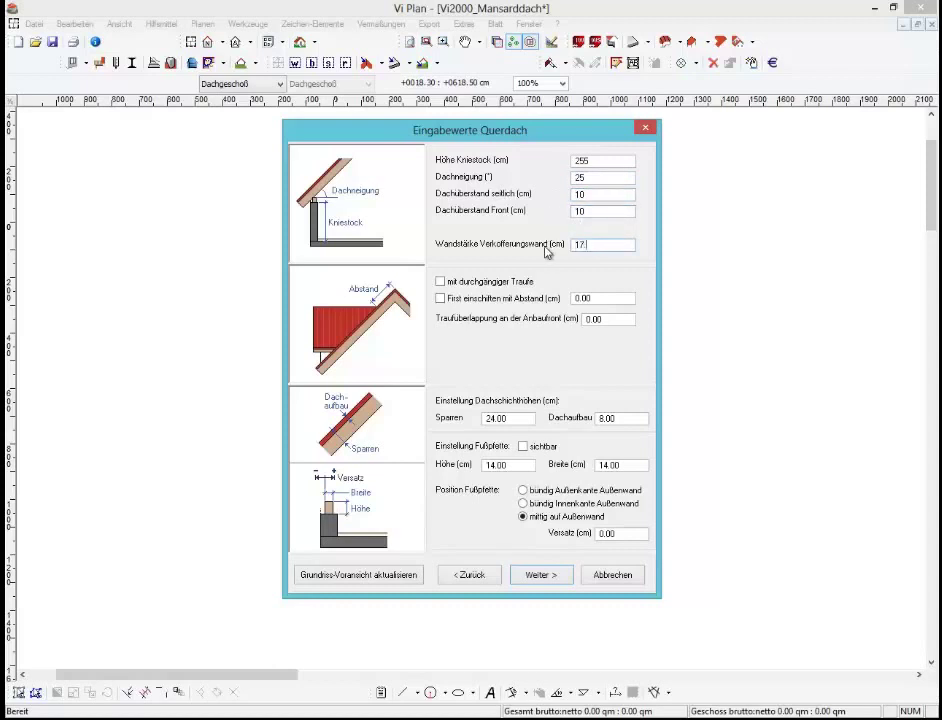
{"action": "left_click", "coordinate": [555, 578]}
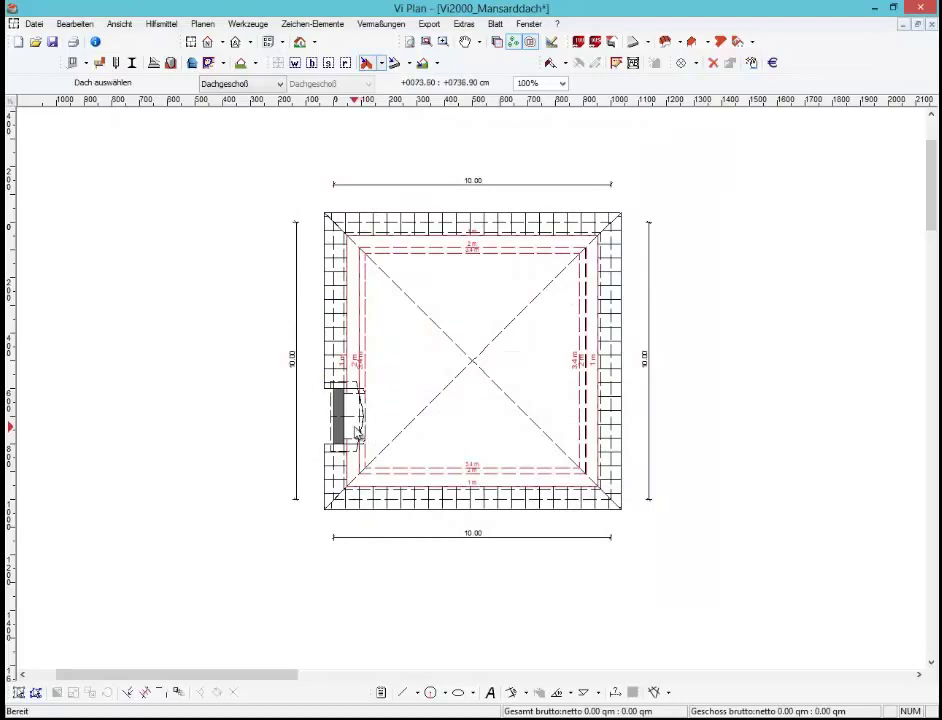
Set the left dormer's Dachloch to 'nur innerhalb des Anbaudaches'
{"action": "scroll", "coordinate": [340, 440], "scroll_direction": "up", "scroll_amount": 1}
{"action": "scroll", "coordinate": [340, 440], "scroll_direction": "up", "scroll_amount": 1}
{"action": "scroll", "coordinate": [338, 430], "scroll_direction": "up", "scroll_amount": 1}
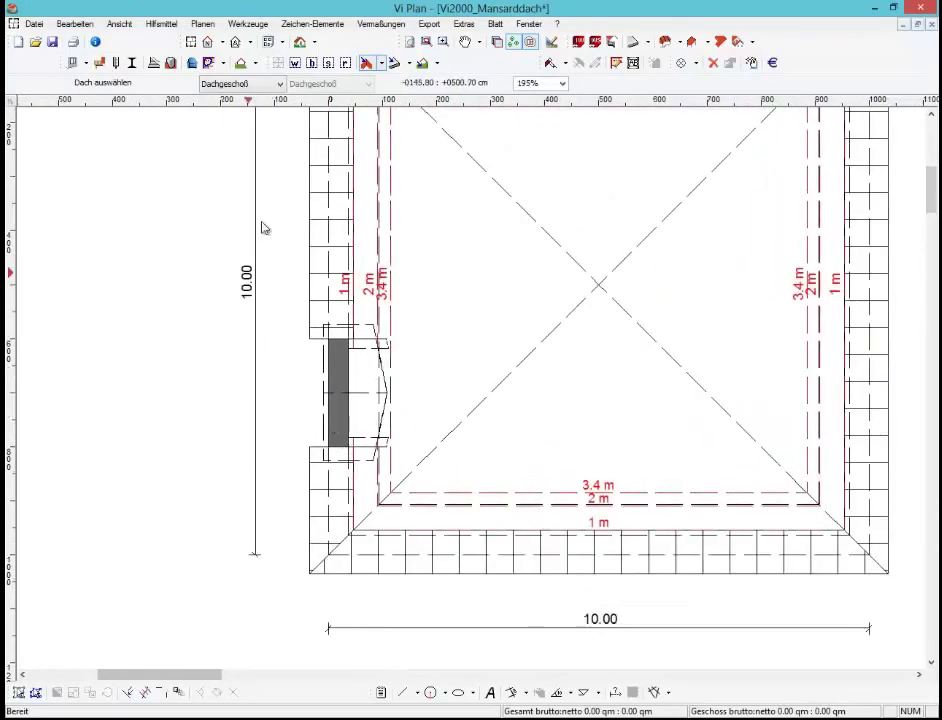
{"action": "double_click", "coordinate": [352, 377]}
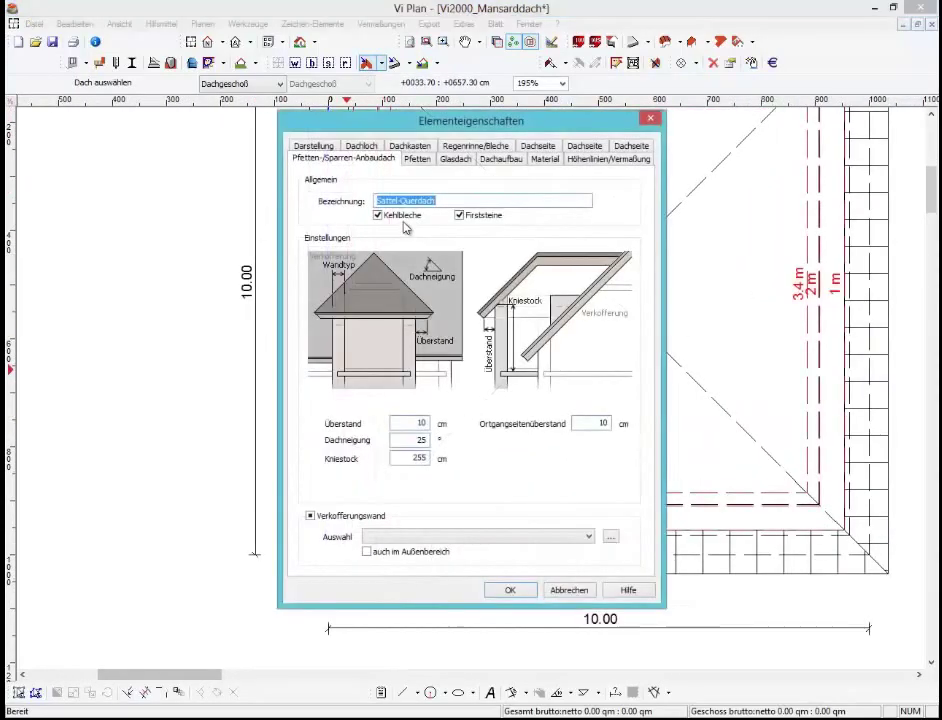
{"action": "left_click", "coordinate": [361, 146]}
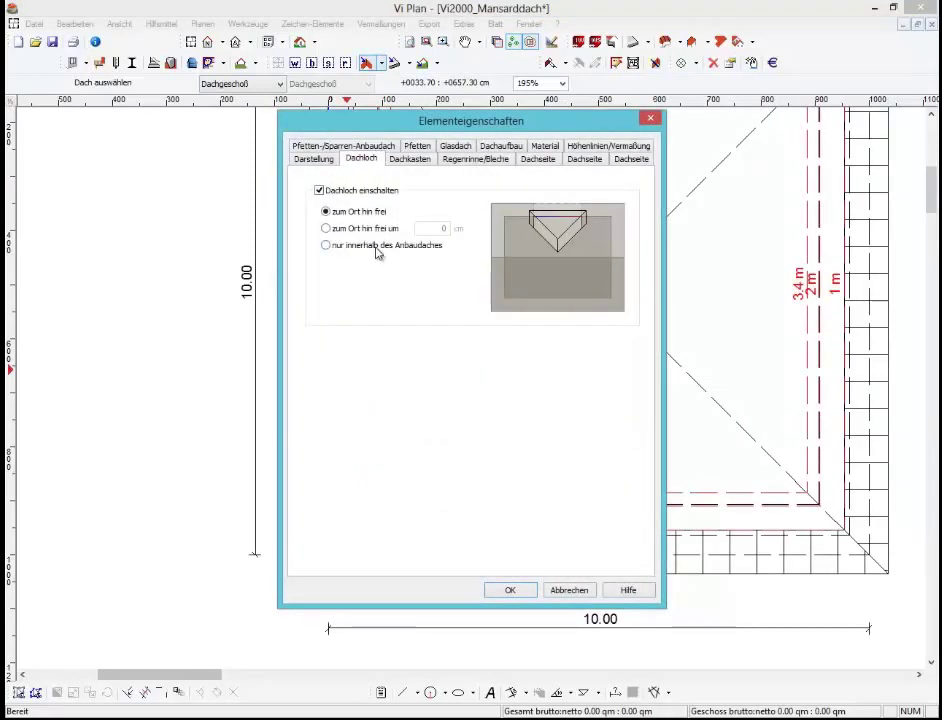
{"action": "left_click", "coordinate": [377, 250]}
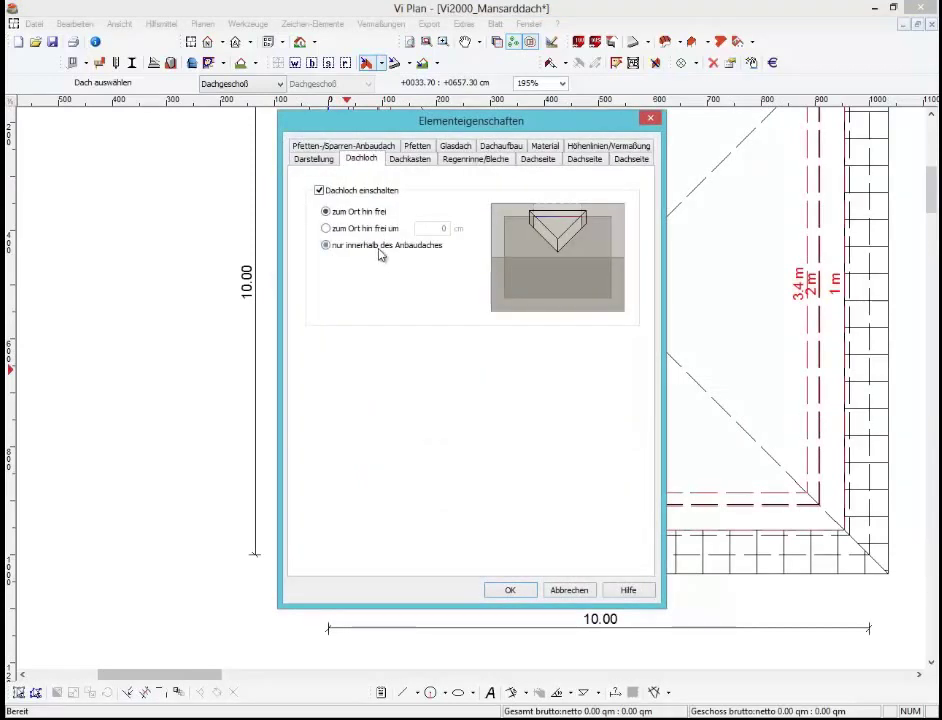
{"action": "left_click", "coordinate": [512, 589]}
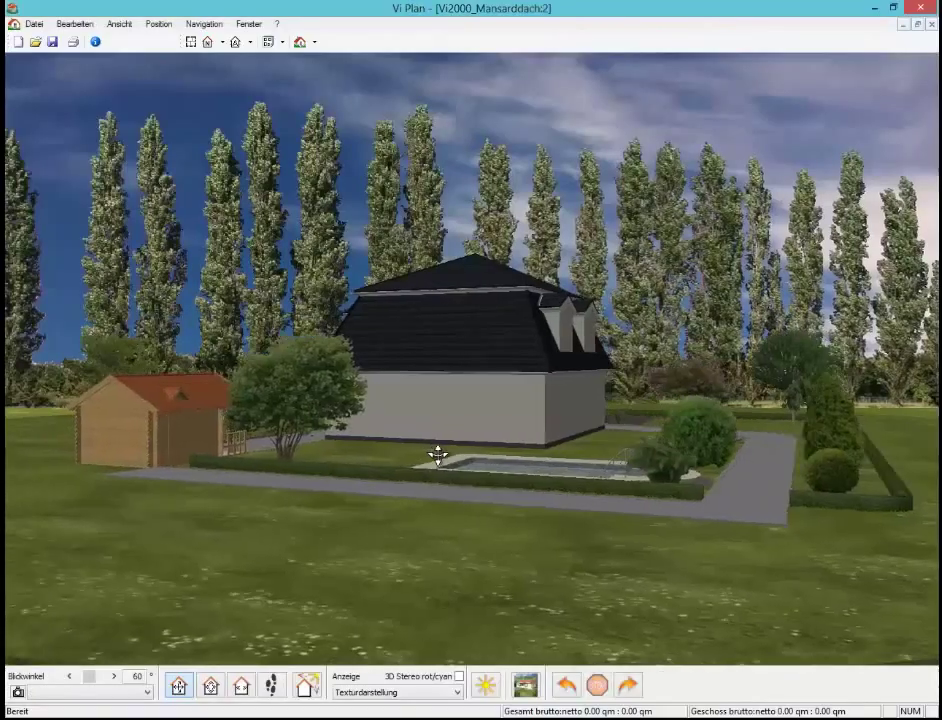
{"action": "left_click_drag", "start_coordinate": [437, 455], "coordinate": [594, 466]}
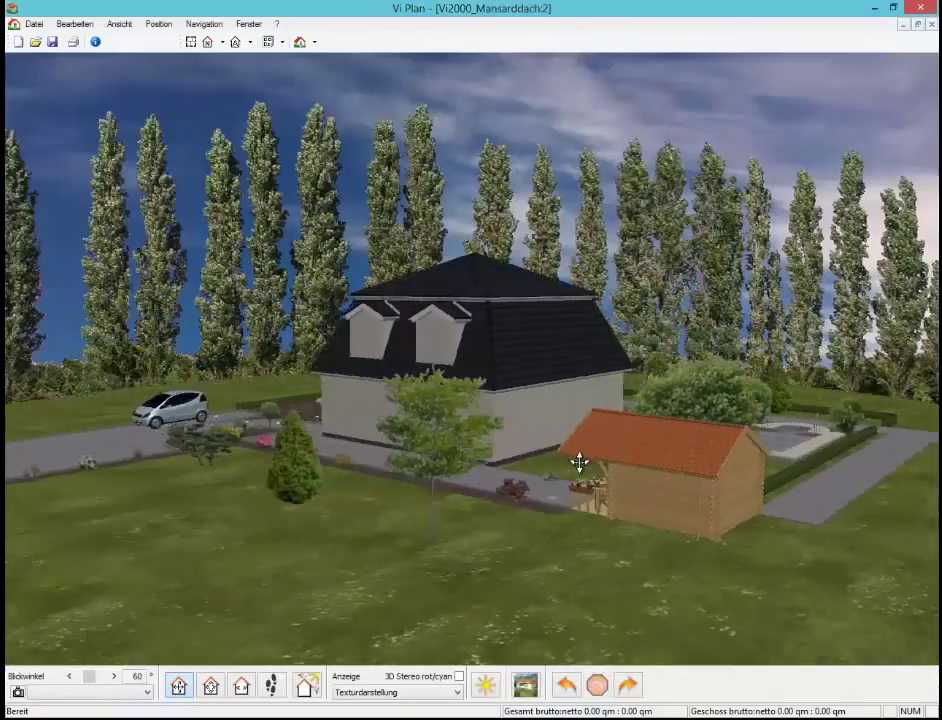
{"action": "left_click_drag", "start_coordinate": [422, 375], "coordinate": [440, 153]}
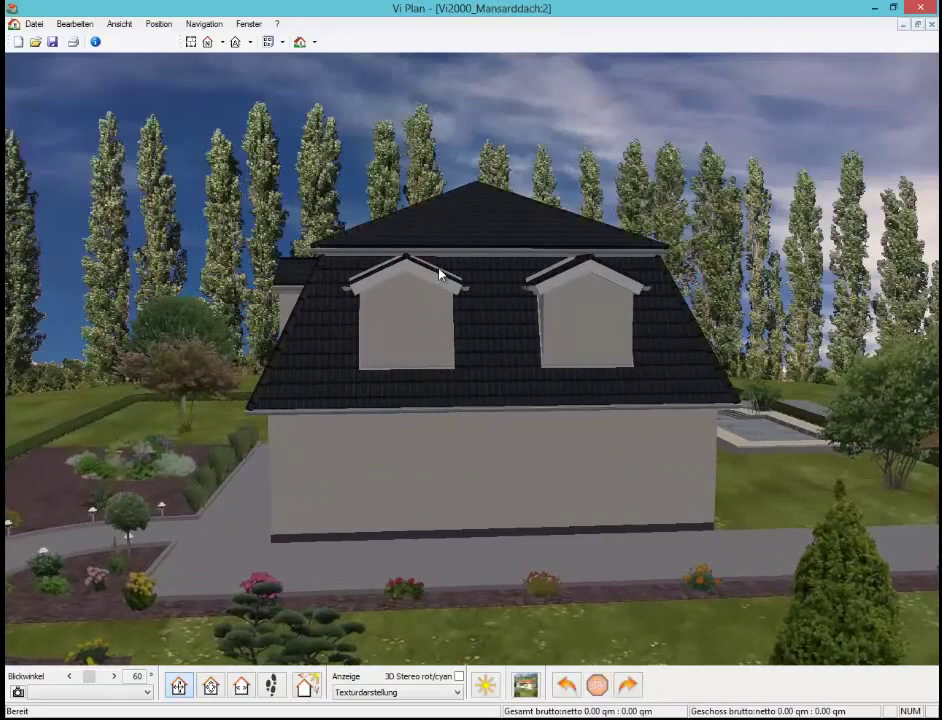
{"action": "left_click_drag", "start_coordinate": [406, 358], "coordinate": [540, 359]}
{"action": "left_click_drag", "start_coordinate": [314, 366], "coordinate": [487, 364]}
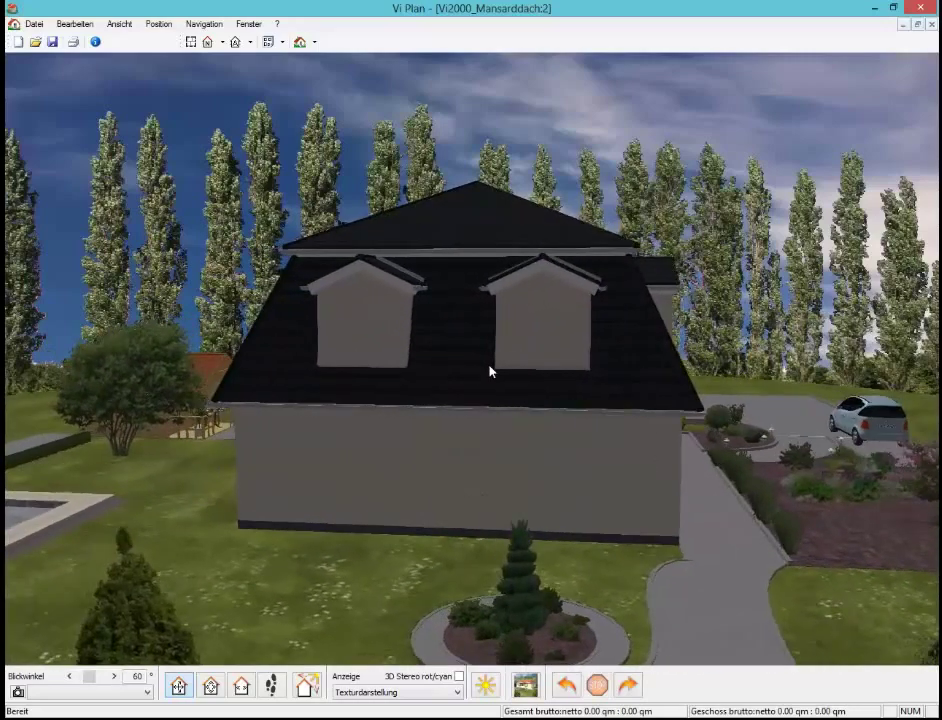
Return to the zoomed-in 2D roof plan with the Fenster tool active
{"action": "key", "text": "ctrl+F4"}
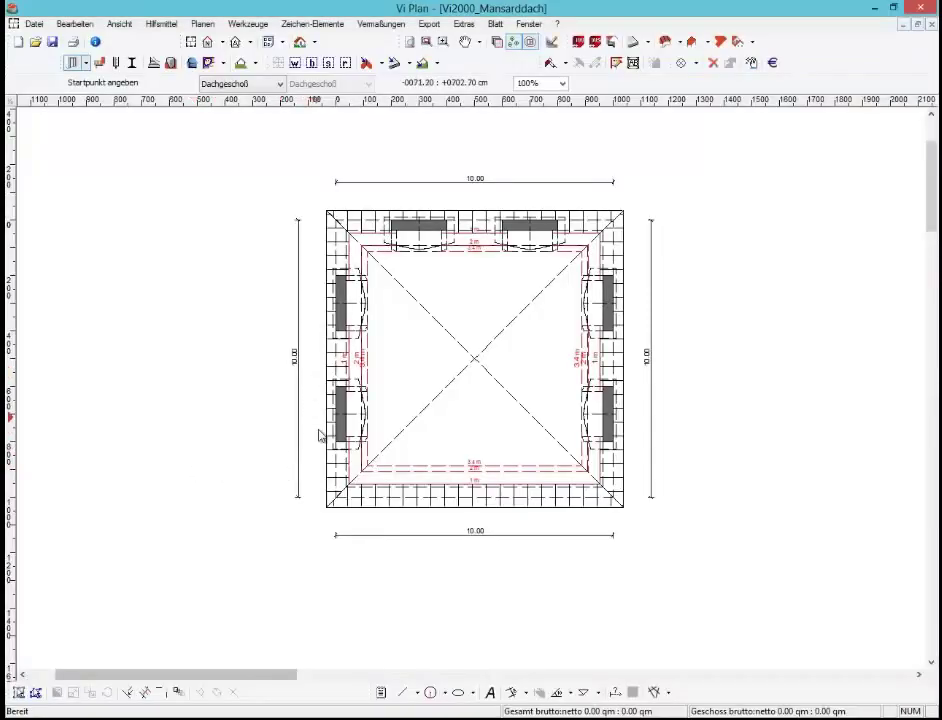
{"action": "scroll", "coordinate": [322, 432], "scroll_direction": "up", "scroll_amount": 2}
{"action": "scroll", "coordinate": [335, 430], "scroll_direction": "up", "scroll_amount": 1}
{"action": "scroll", "coordinate": [343, 428], "scroll_direction": "up", "scroll_amount": 1}
{"action": "scroll", "coordinate": [343, 428], "scroll_direction": "up", "scroll_amount": 1}
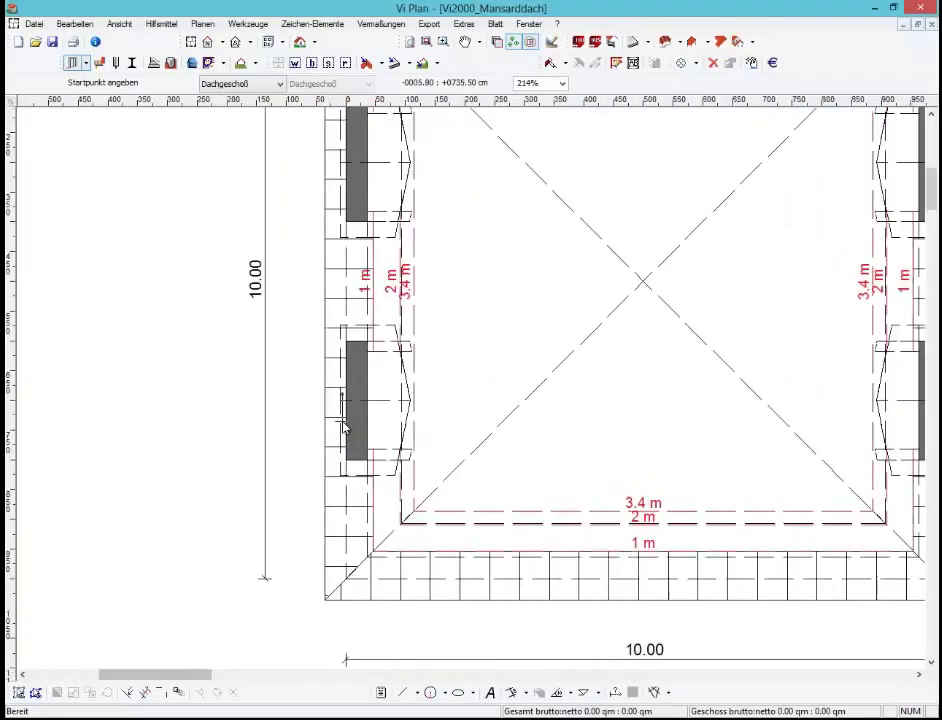
{"action": "scroll", "coordinate": [343, 428], "scroll_direction": "up", "scroll_amount": 2}
{"action": "scroll", "coordinate": [343, 428], "scroll_direction": "up", "scroll_amount": 2}
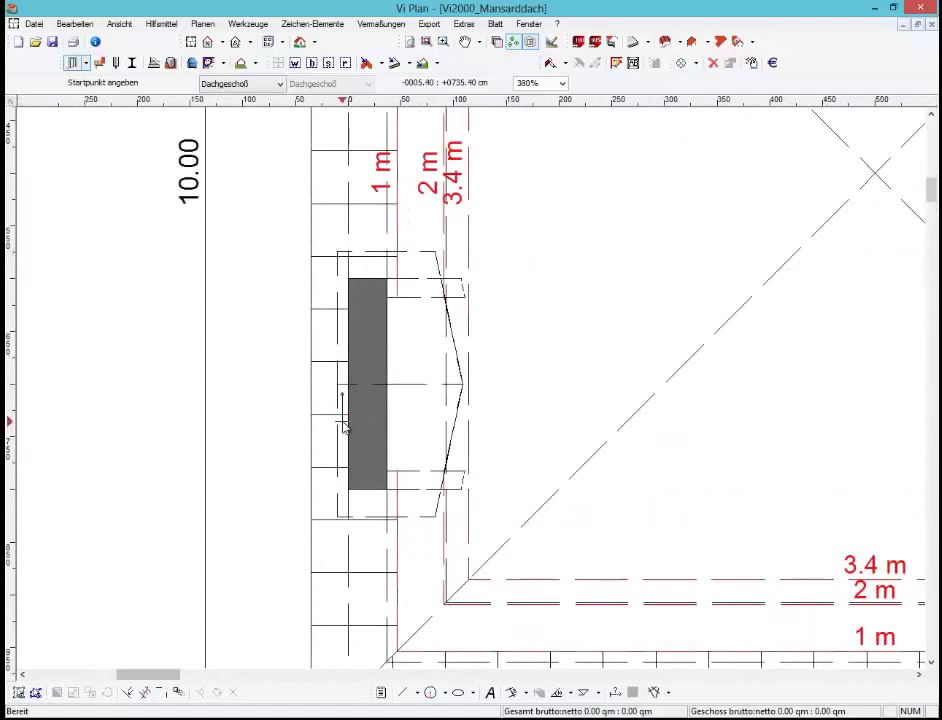
{"action": "left_click", "coordinate": [86, 62]}
{"action": "left_click", "coordinate": [105, 76]}
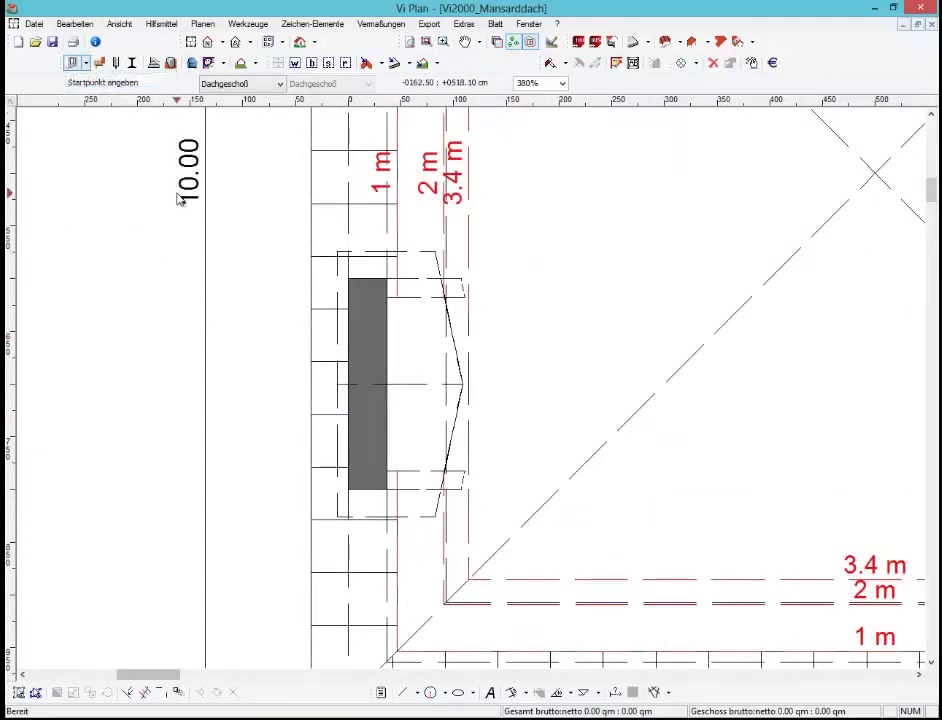
{"action": "left_click", "coordinate": [366, 400]}
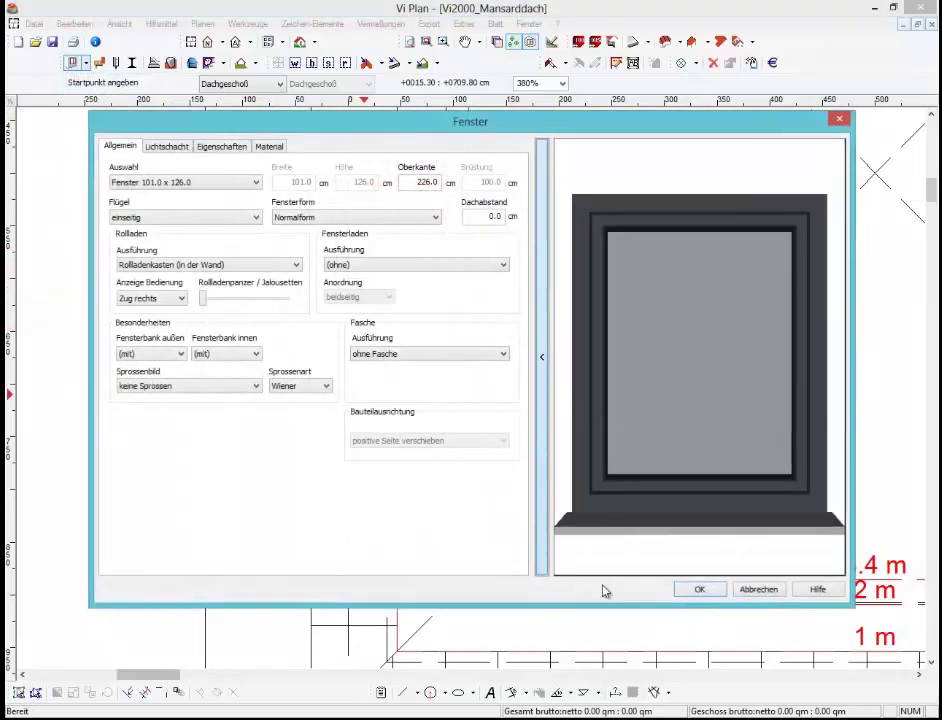
{"action": "left_click", "coordinate": [752, 589]}
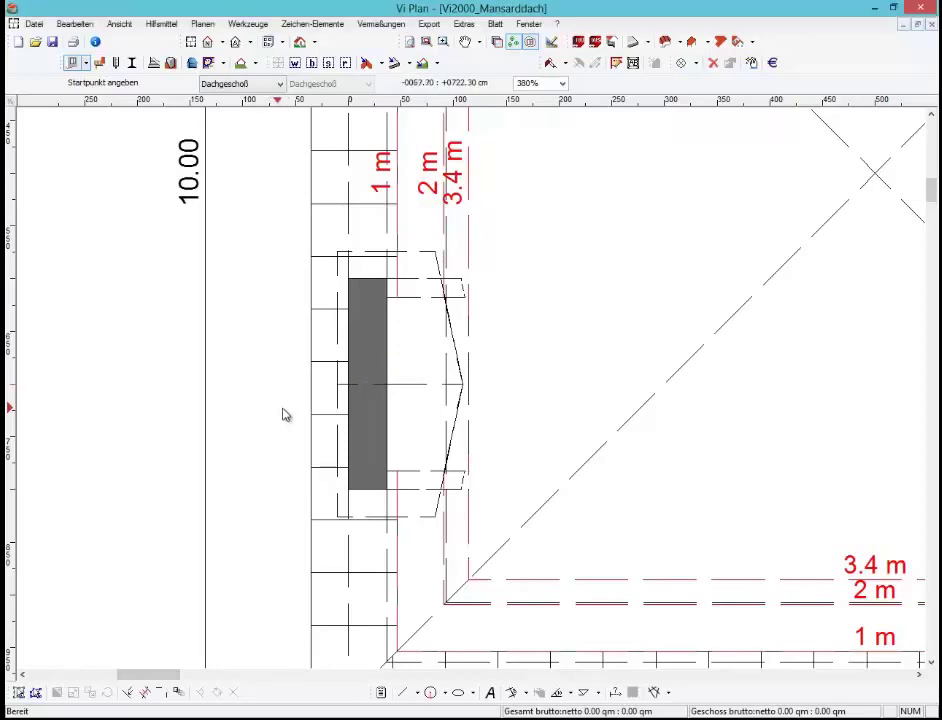
Insert a 101.0 × 126.0 cm window centred in the lower left dormer wall
{"action": "left_click", "coordinate": [351, 492]}
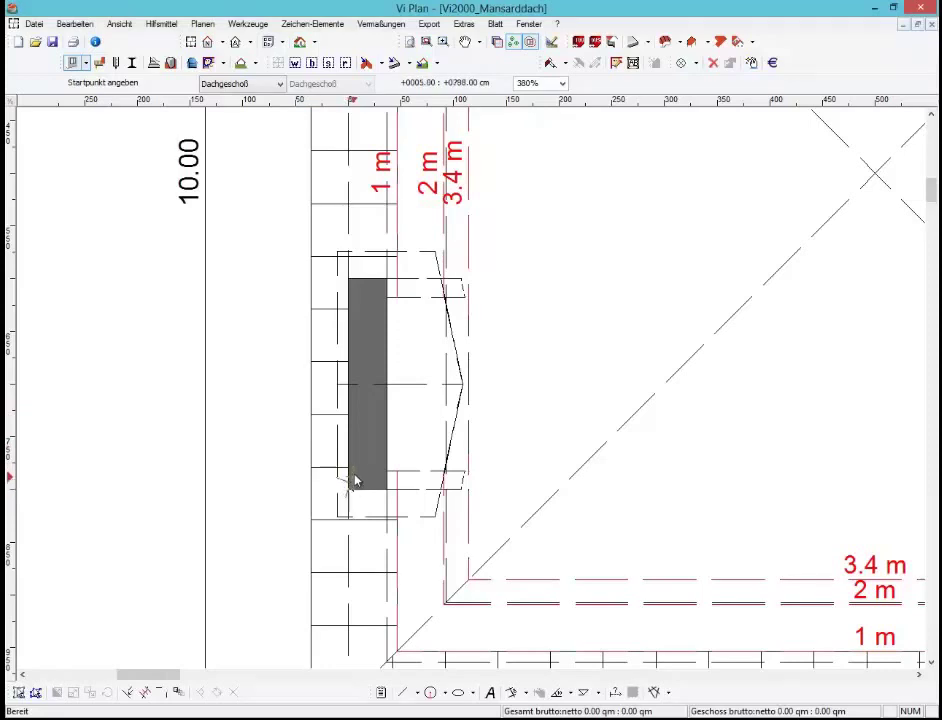
{"action": "left_click", "coordinate": [352, 282]}
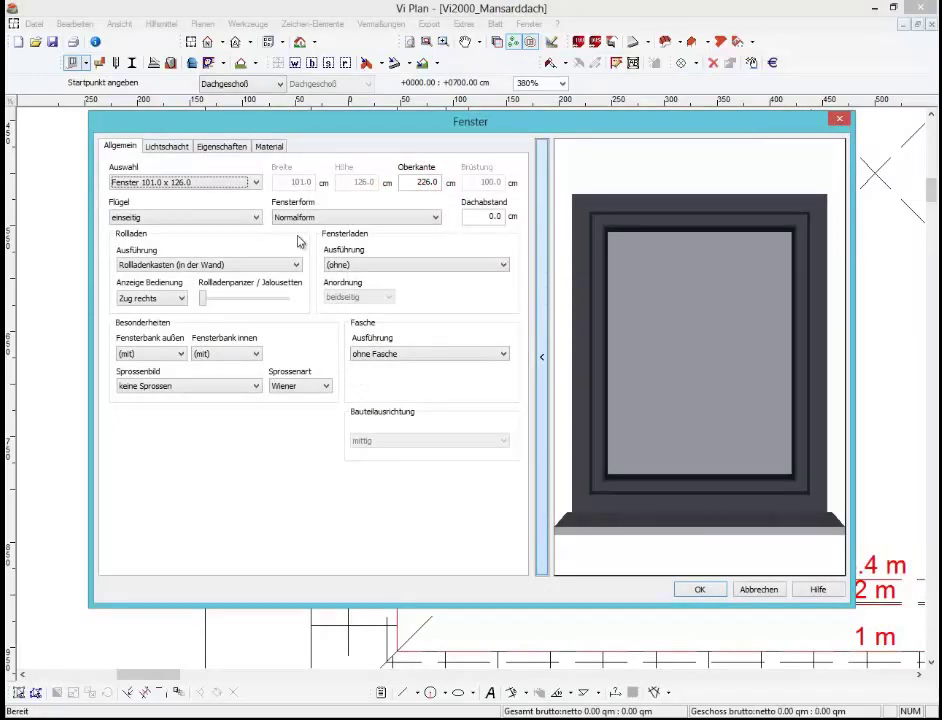
{"action": "left_click", "coordinate": [200, 184]}
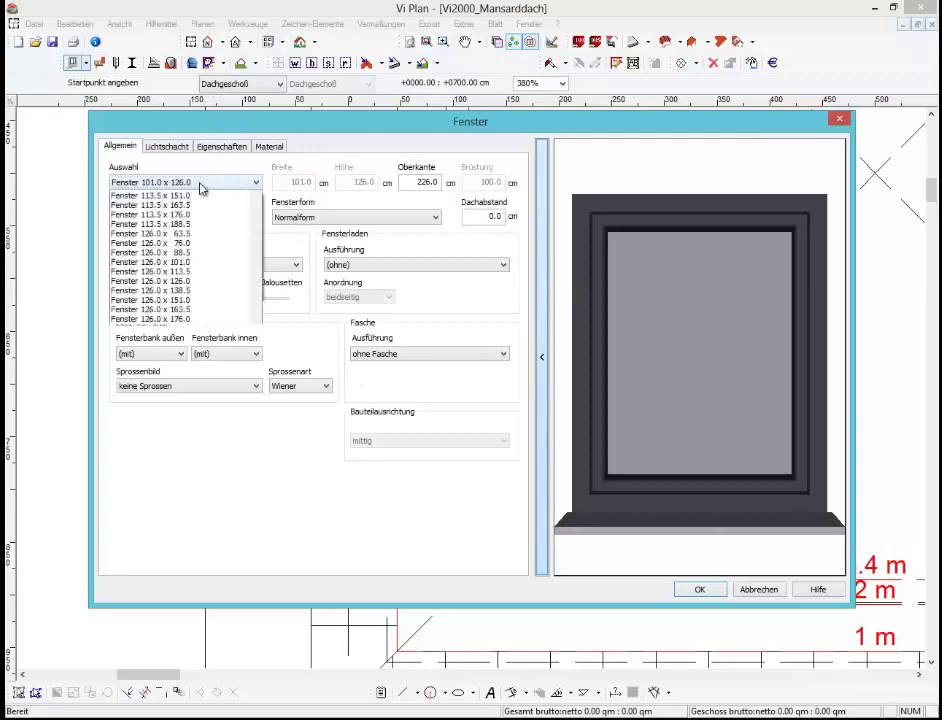
{"action": "left_click", "coordinate": [204, 191]}
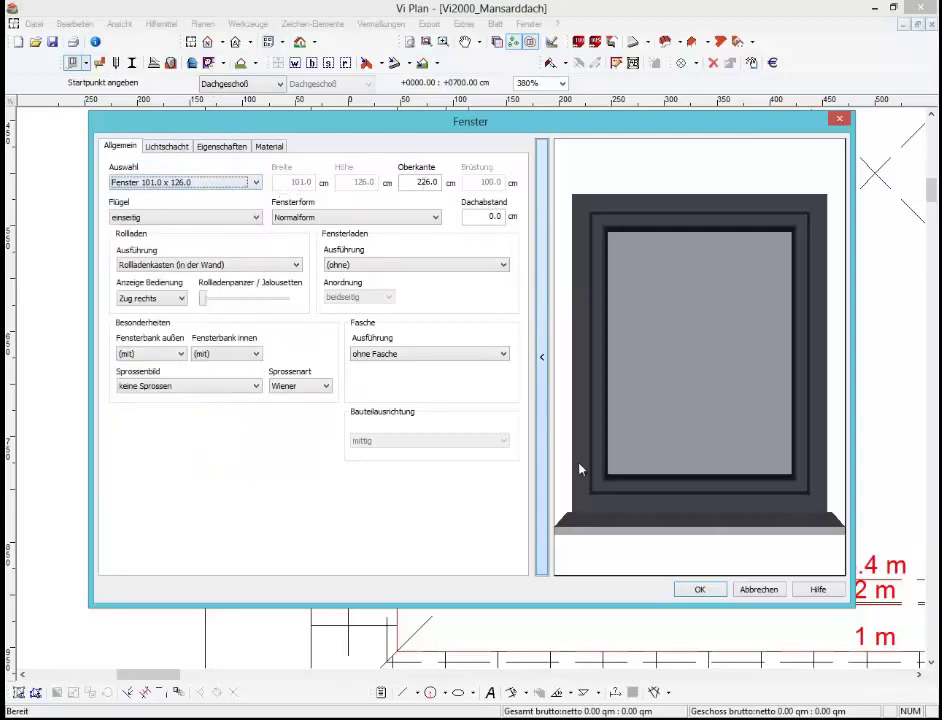
{"action": "left_click", "coordinate": [699, 590]}
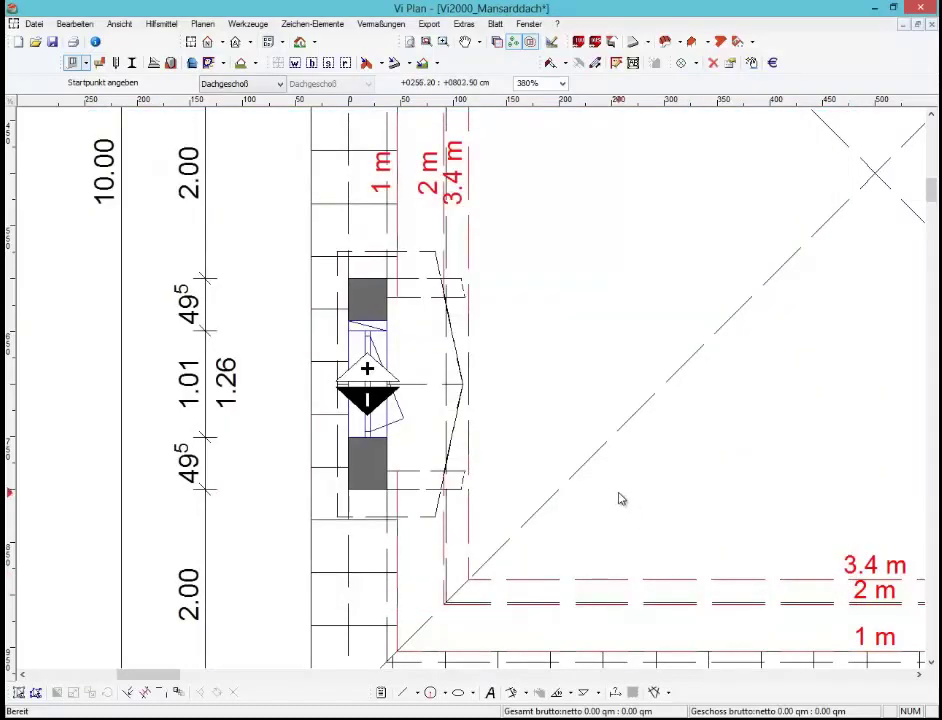
Add 101.0 × 126.0 cm windows to the upper left dormer, the front dormer and the right wall dormer
{"action": "scroll", "coordinate": [619, 498], "scroll_direction": "down", "scroll_amount": 1}
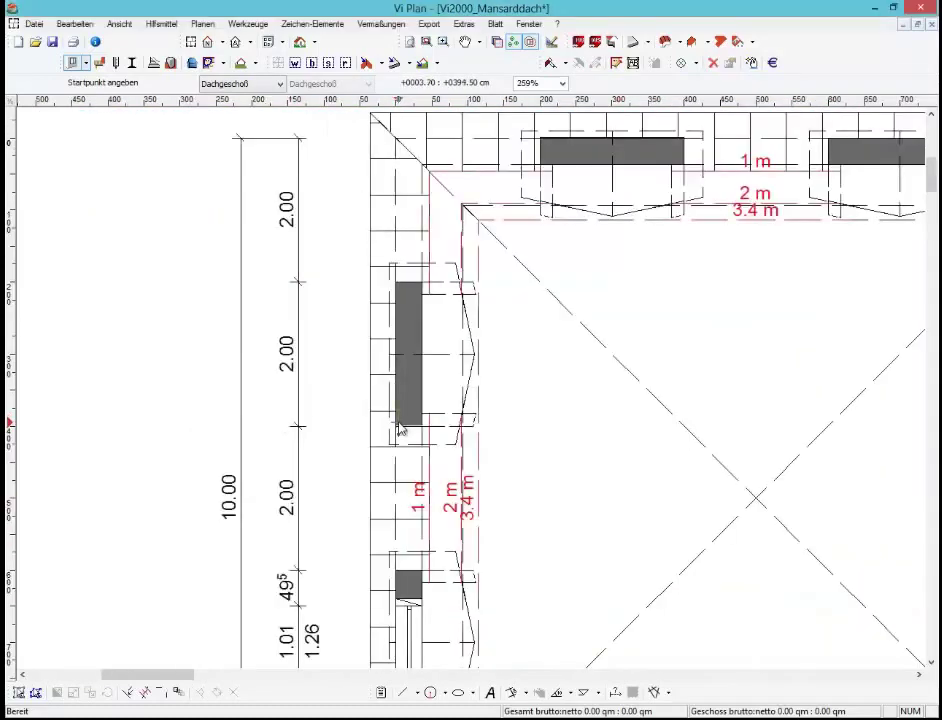
{"action": "double_click", "coordinate": [396, 282]}
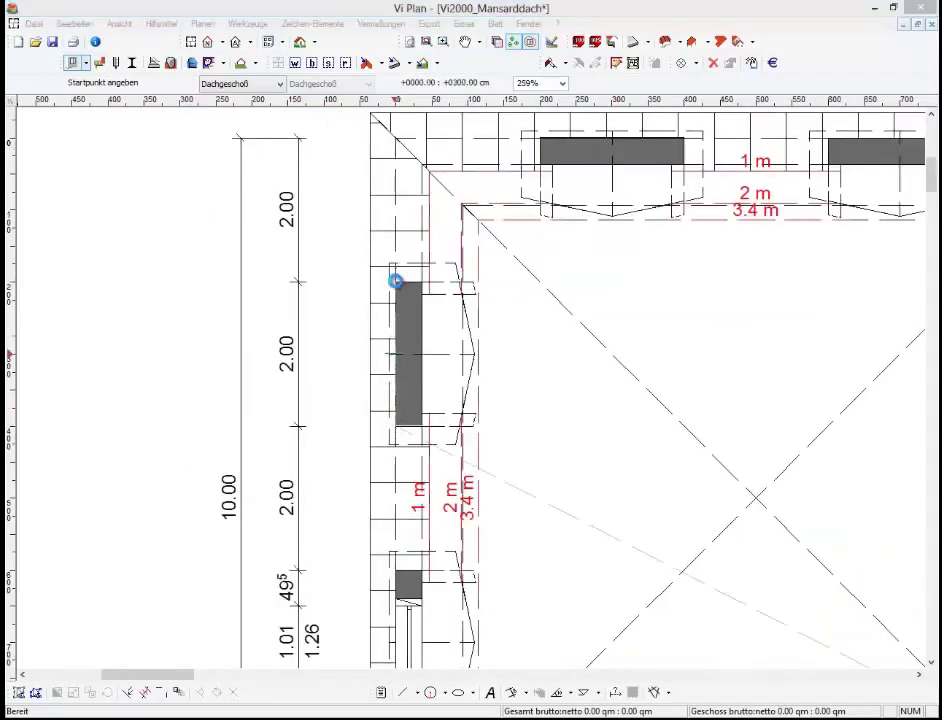
{"action": "left_click", "coordinate": [698, 589]}
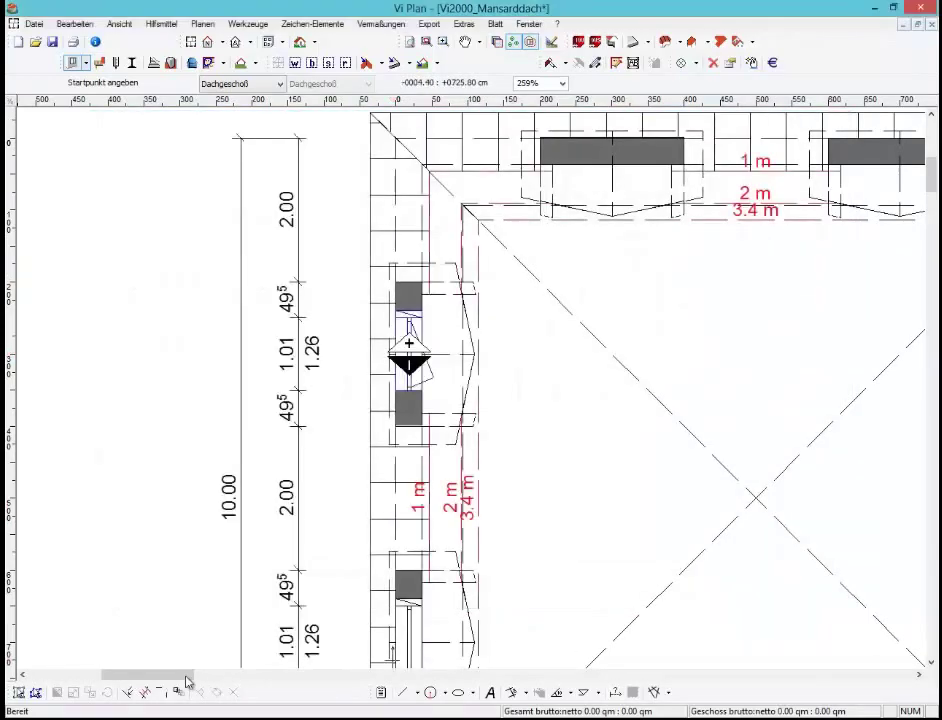
{"action": "left_click_drag", "start_coordinate": [183, 675], "coordinate": [205, 670]}
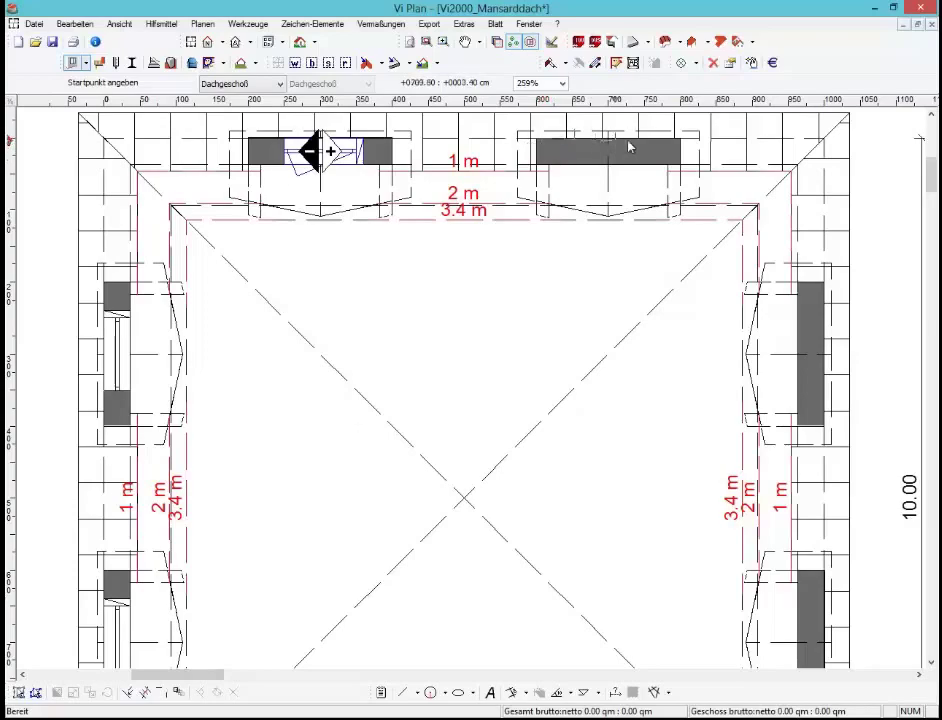
{"action": "double_click", "coordinate": [612, 147]}
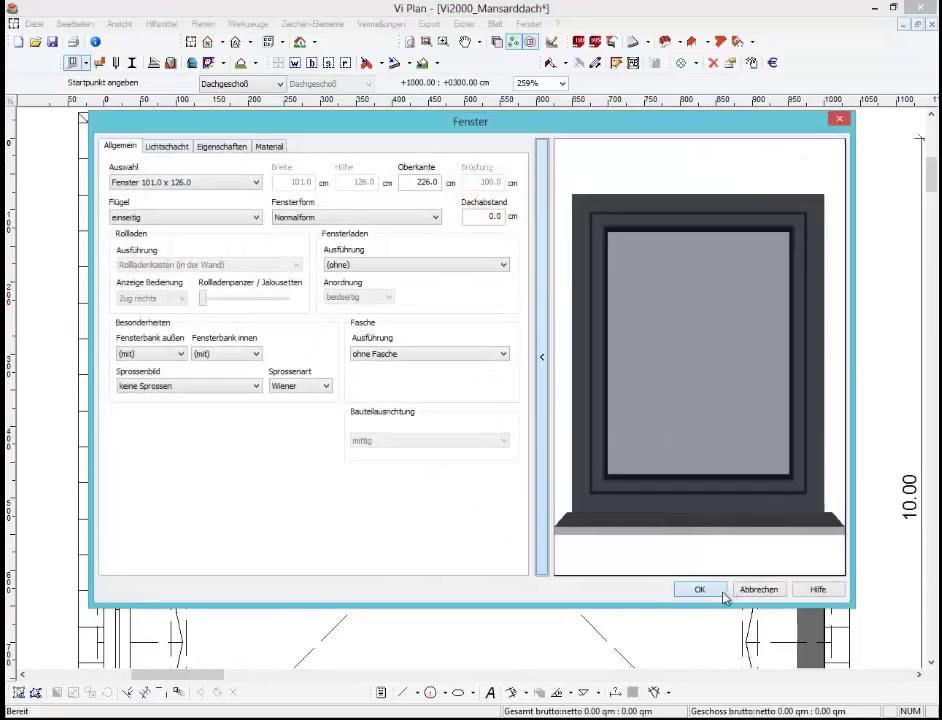
{"action": "left_click", "coordinate": [712, 590]}
{"action": "left_click", "coordinate": [808, 316]}
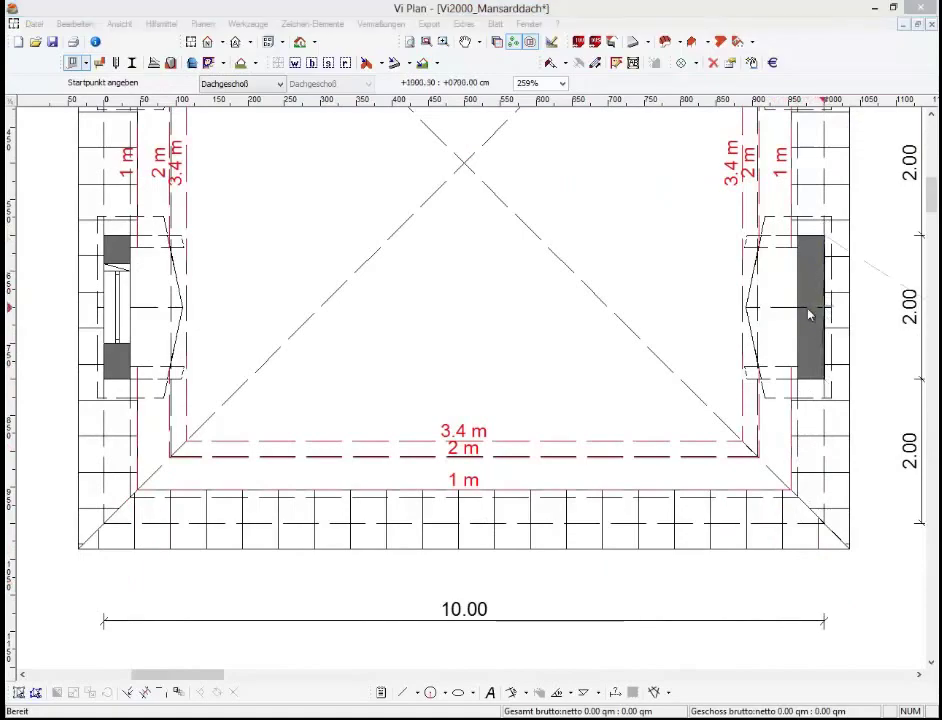
{"action": "left_click", "coordinate": [703, 592]}
{"action": "key", "text": "F12"}
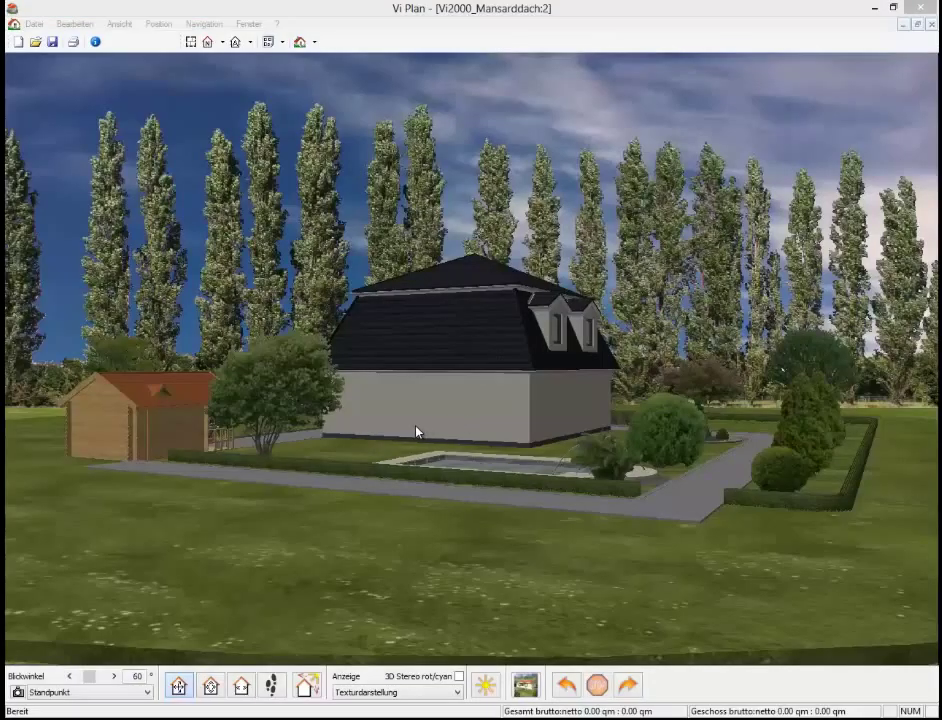
{"action": "left_click_drag", "start_coordinate": [368, 425], "coordinate": [568, 437]}
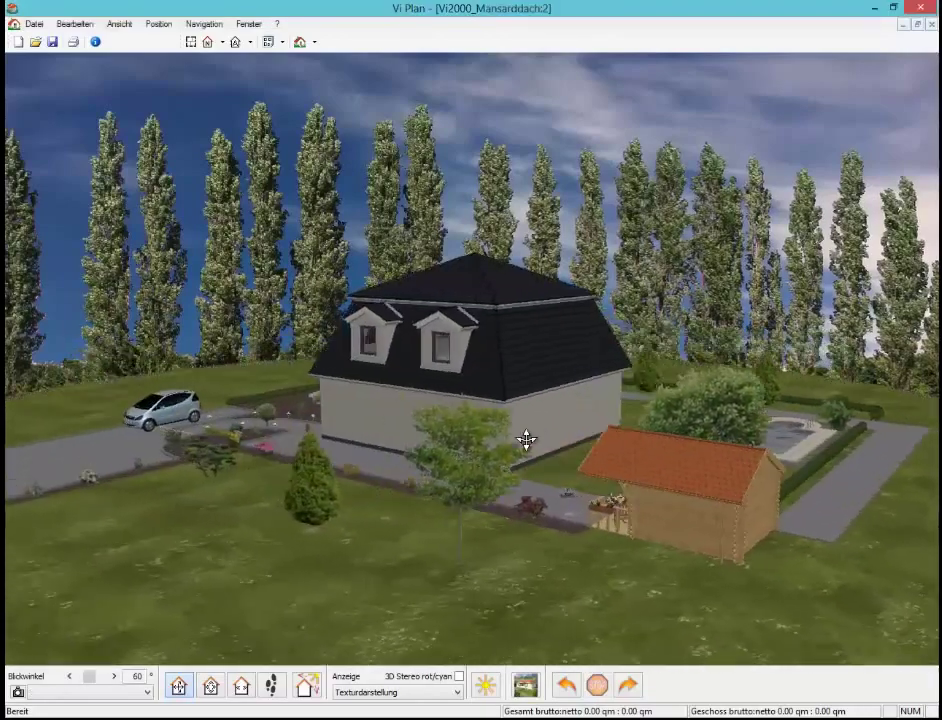
{"action": "left_click_drag", "start_coordinate": [326, 435], "coordinate": [637, 433]}
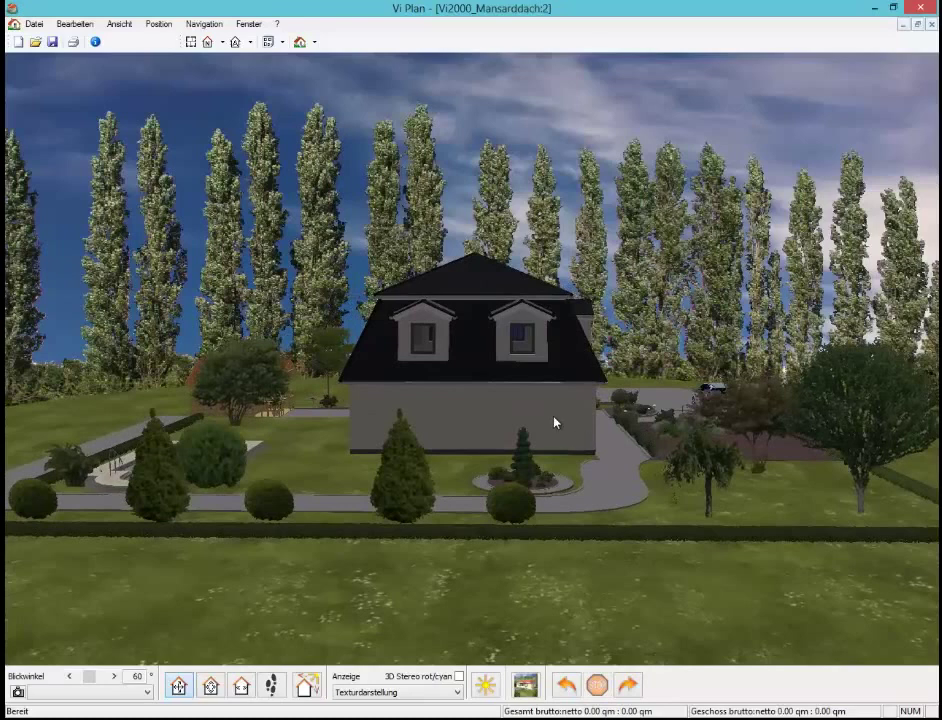
{"action": "key", "text": "F12"}
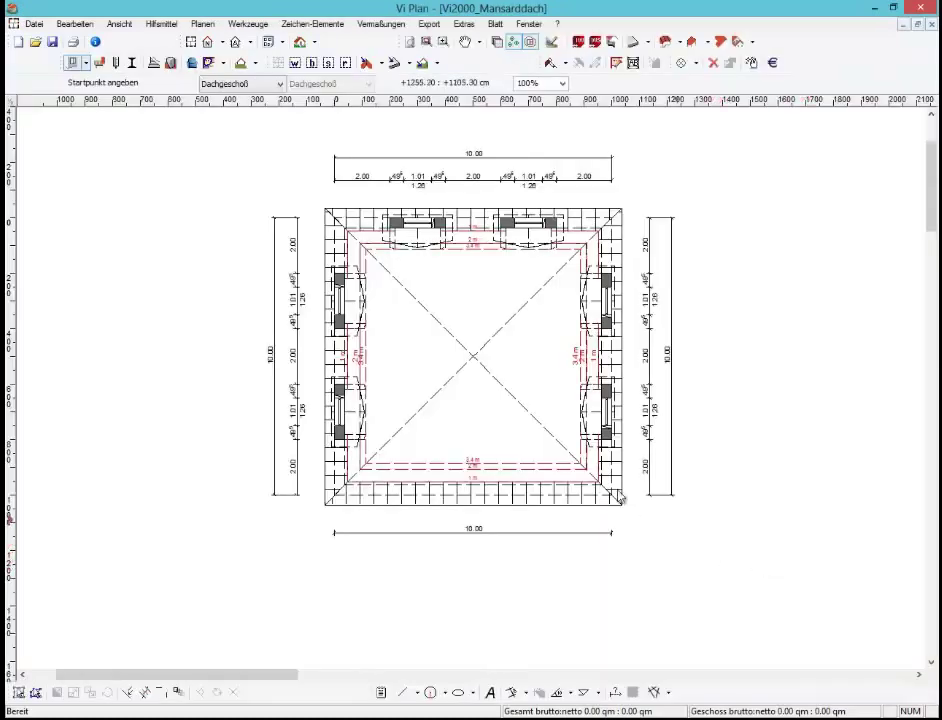
Switch to the Erdgeschoß plan and open the Dynamische Bauteilvorlagen (DBV) list
{"action": "left_click", "coordinate": [220, 83]}
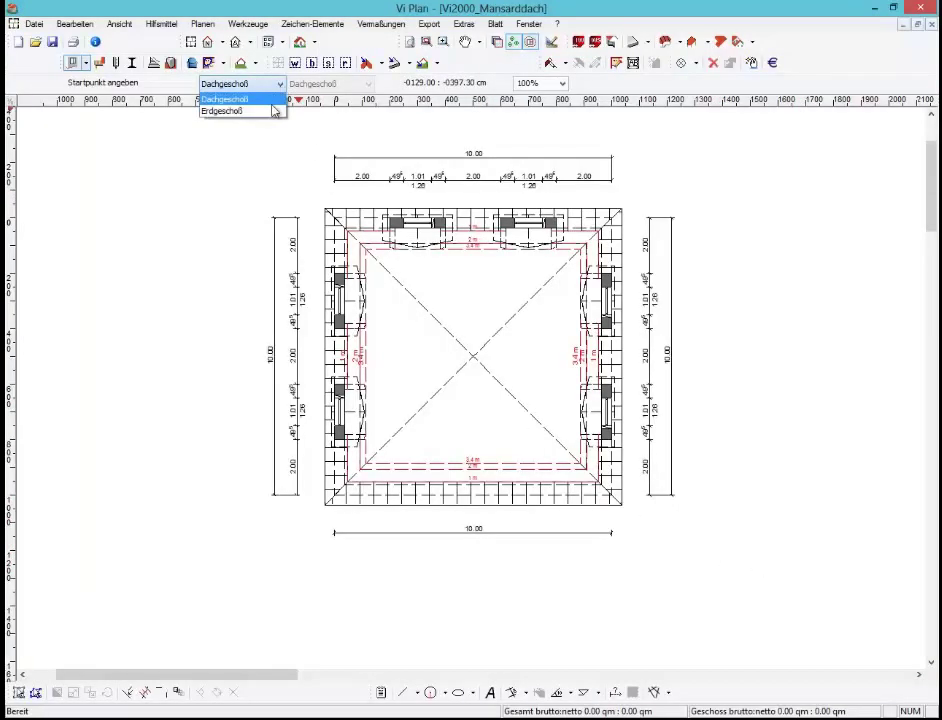
{"action": "left_click", "coordinate": [220, 110]}
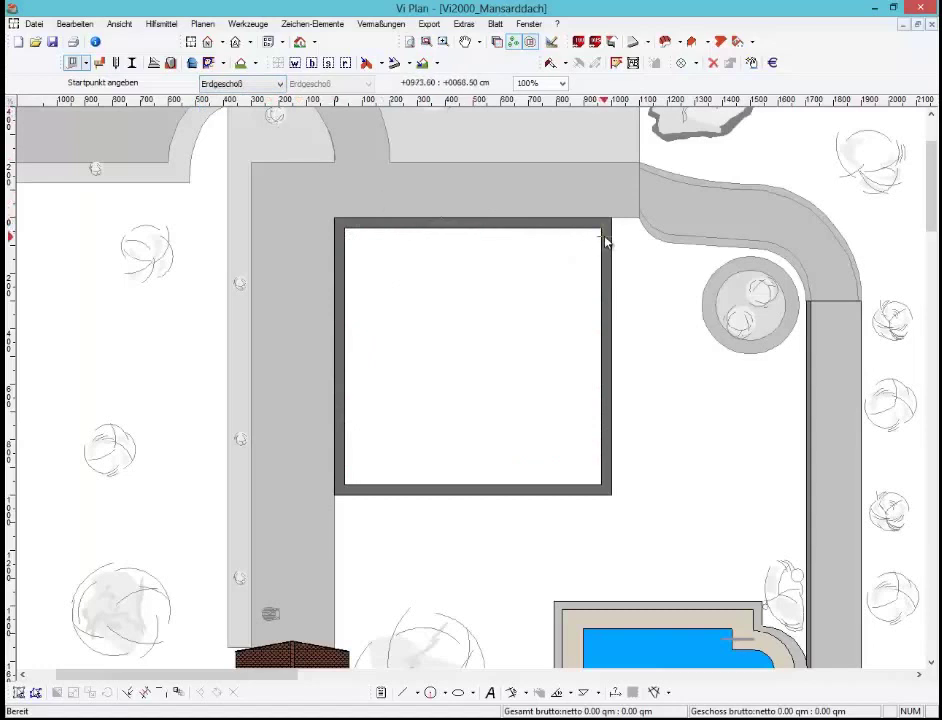
{"action": "left_click", "coordinate": [751, 63]}
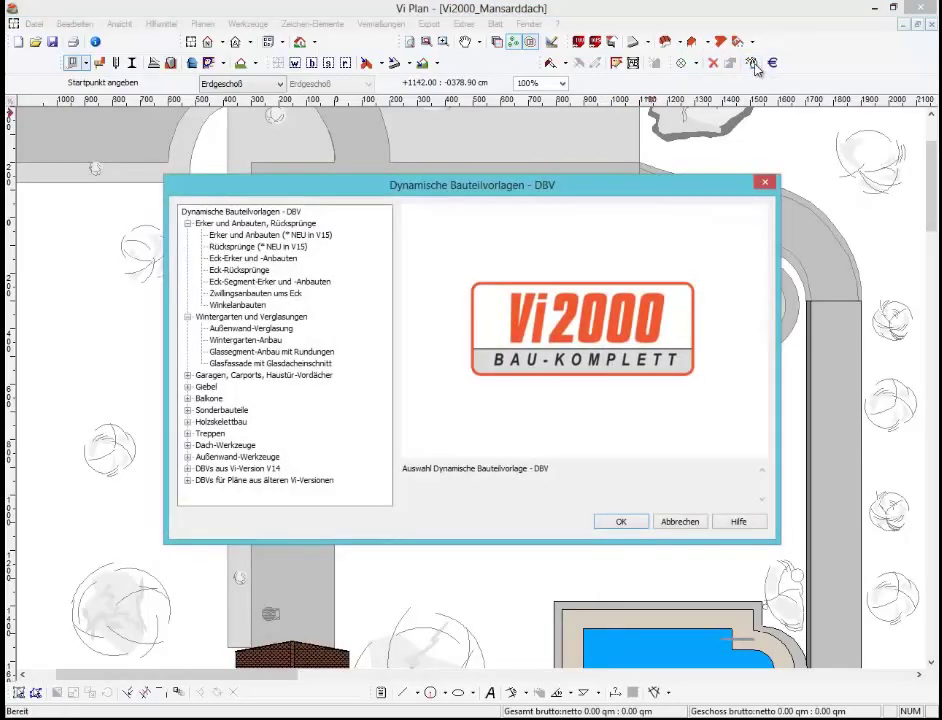
Set up a rectangular Erker und Anbauten bay, 100 cm deep with 36.50 cm walls, for placement
{"action": "left_click", "coordinate": [214, 236]}
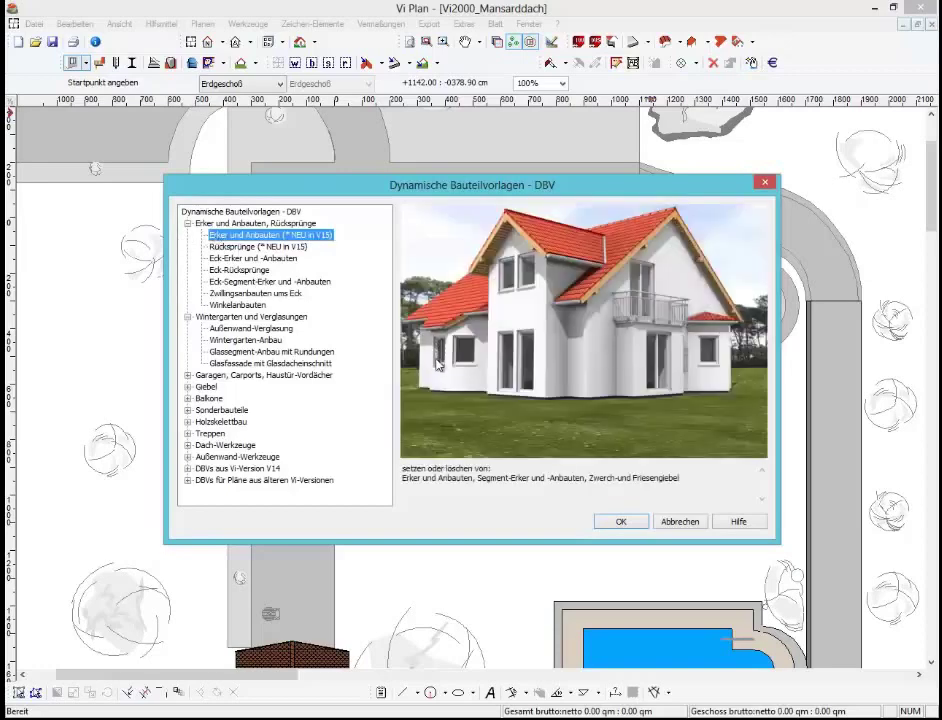
{"action": "left_click", "coordinate": [620, 521]}
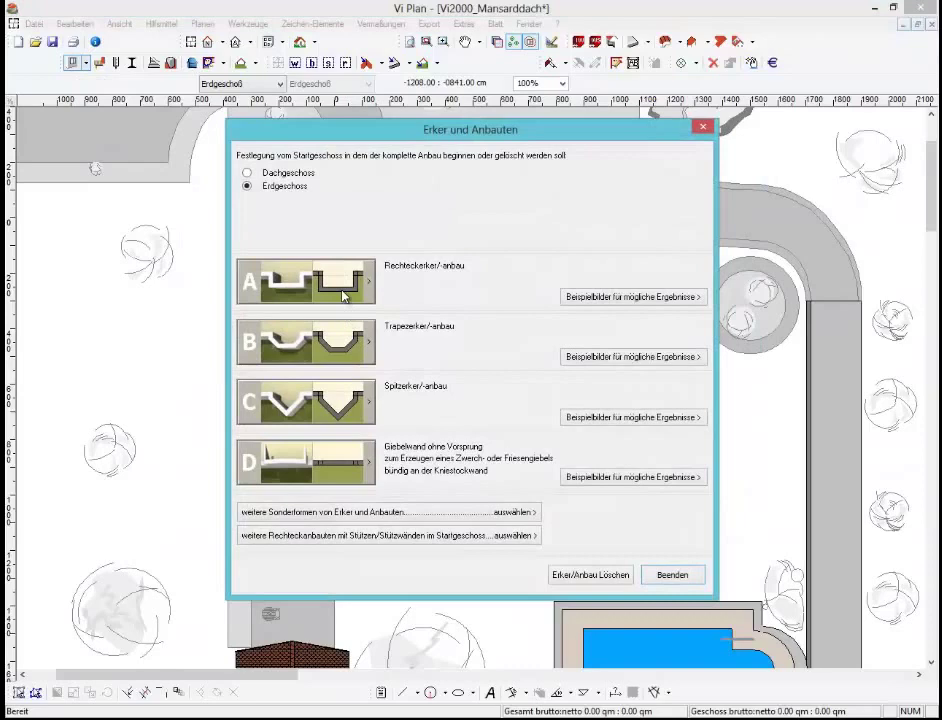
{"action": "left_click", "coordinate": [343, 290]}
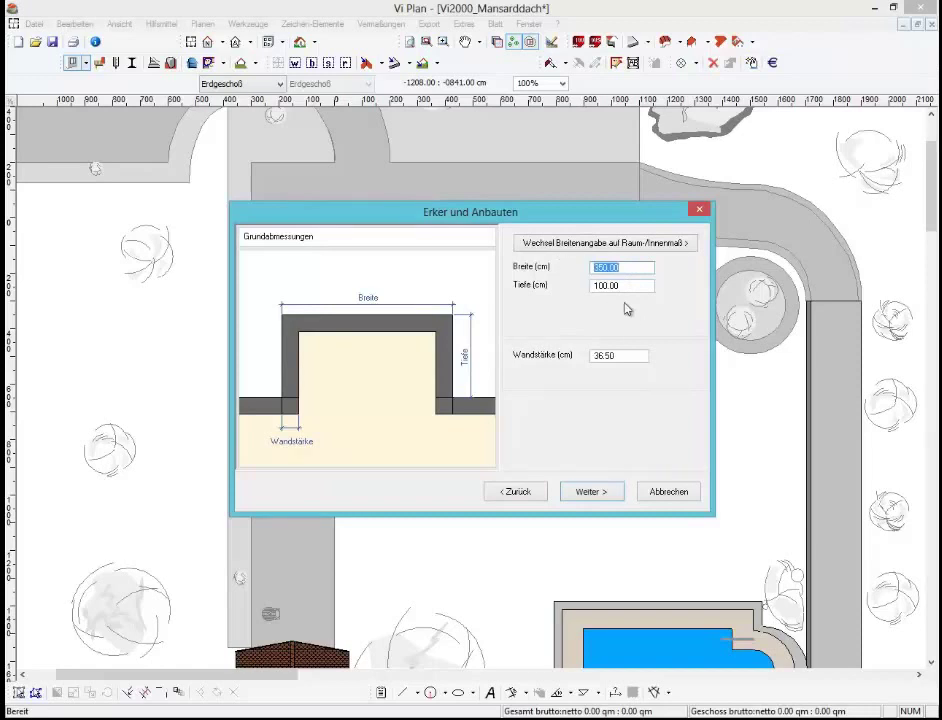
{"action": "left_click_drag", "start_coordinate": [632, 286], "coordinate": [595, 285]}
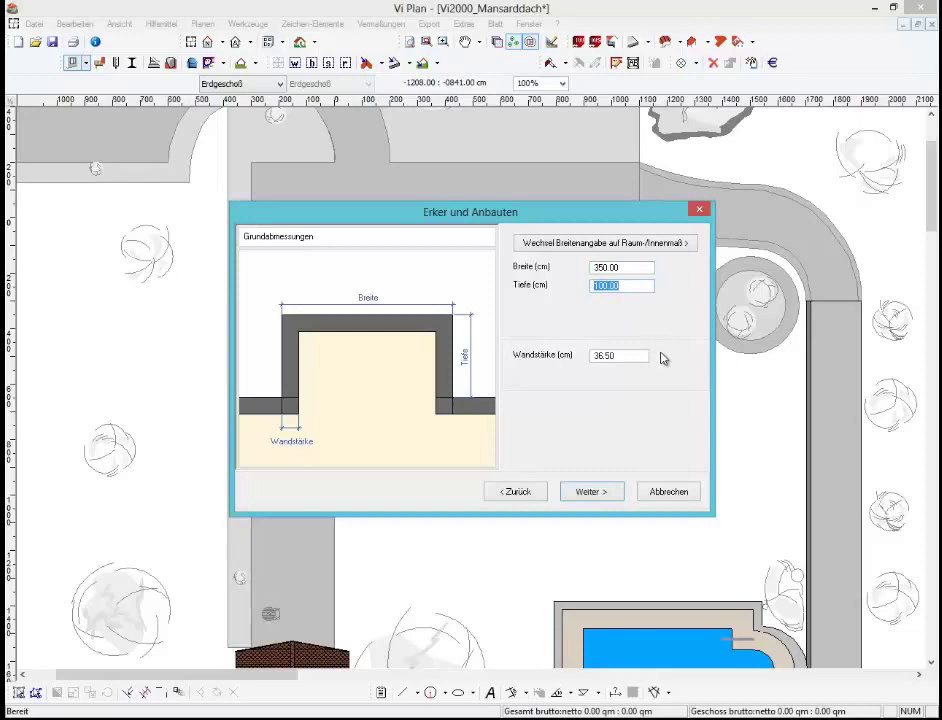
{"action": "left_click_drag", "start_coordinate": [640, 355], "coordinate": [565, 353]}
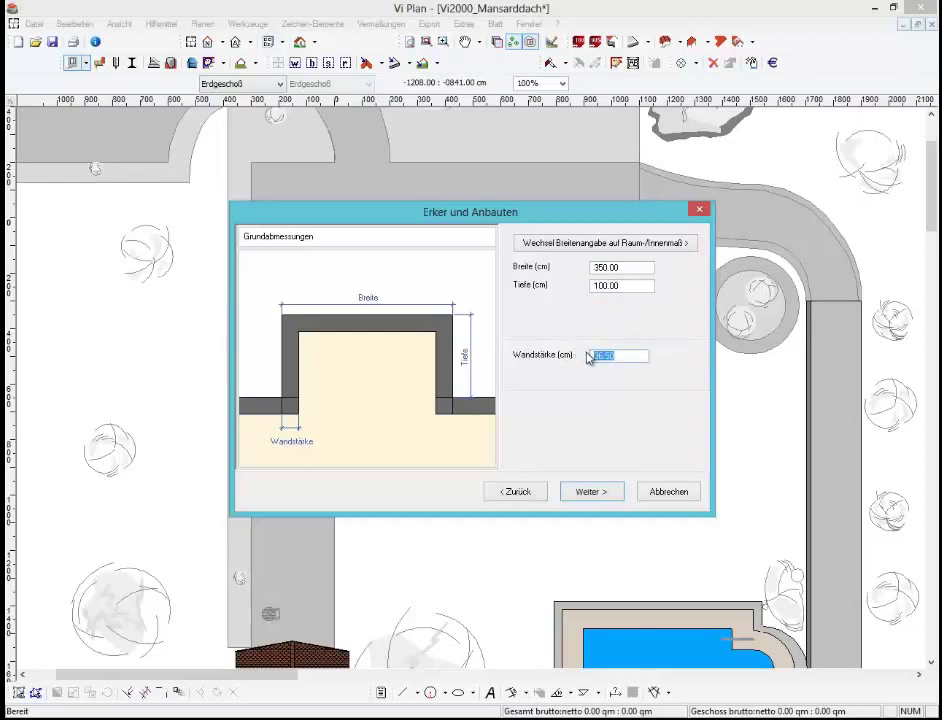
{"action": "left_click", "coordinate": [609, 492]}
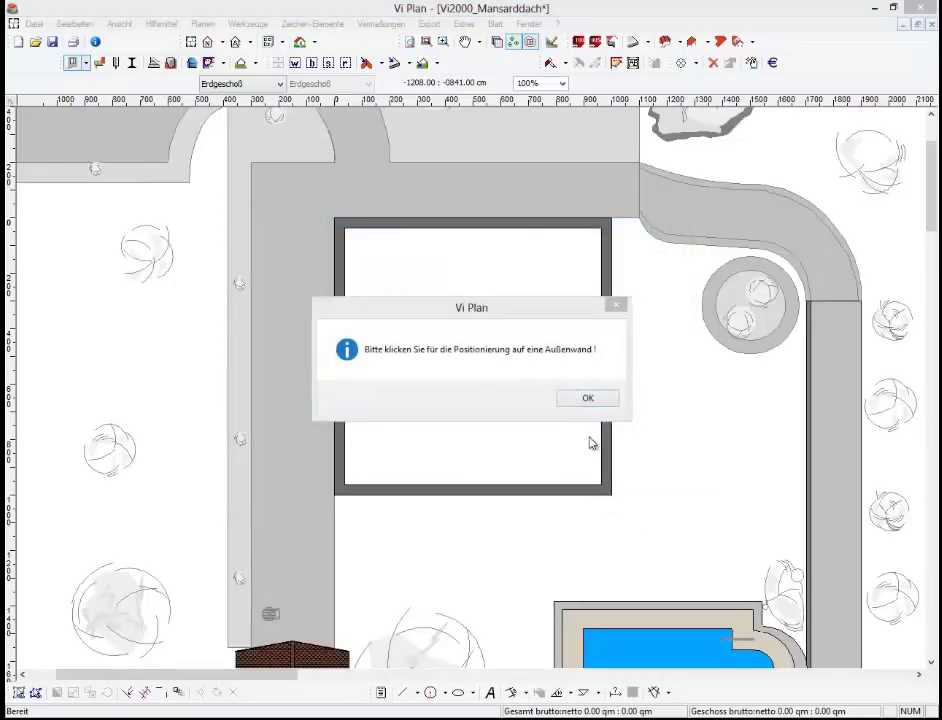
{"action": "left_click", "coordinate": [585, 399]}
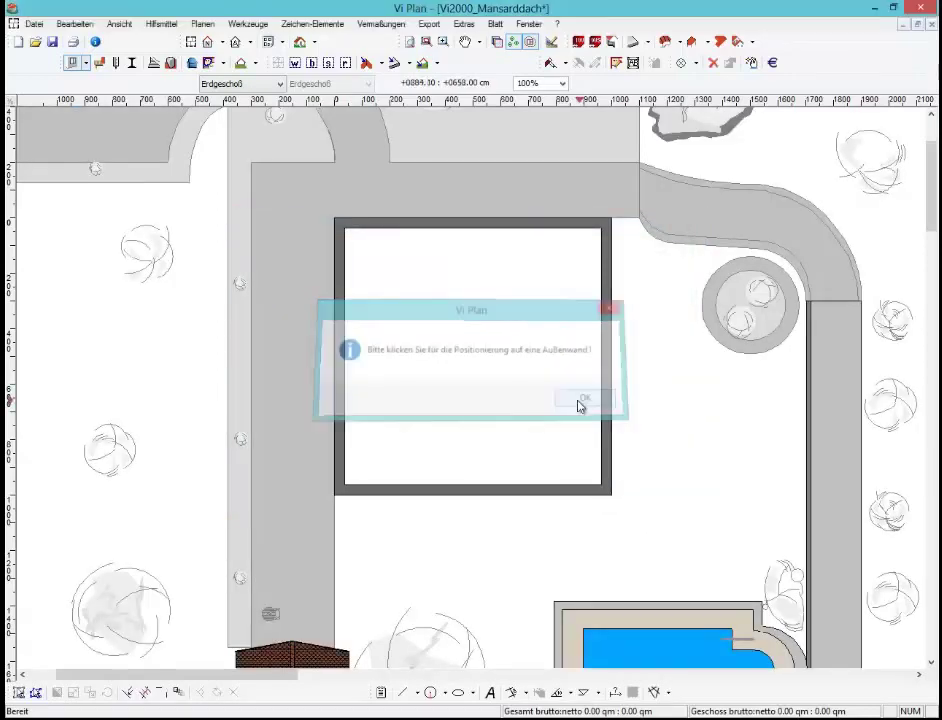
Centre the bay on the bottom outer wall's reference edge
{"action": "left_click", "coordinate": [497, 494]}
{"action": "left_click", "coordinate": [418, 332]}
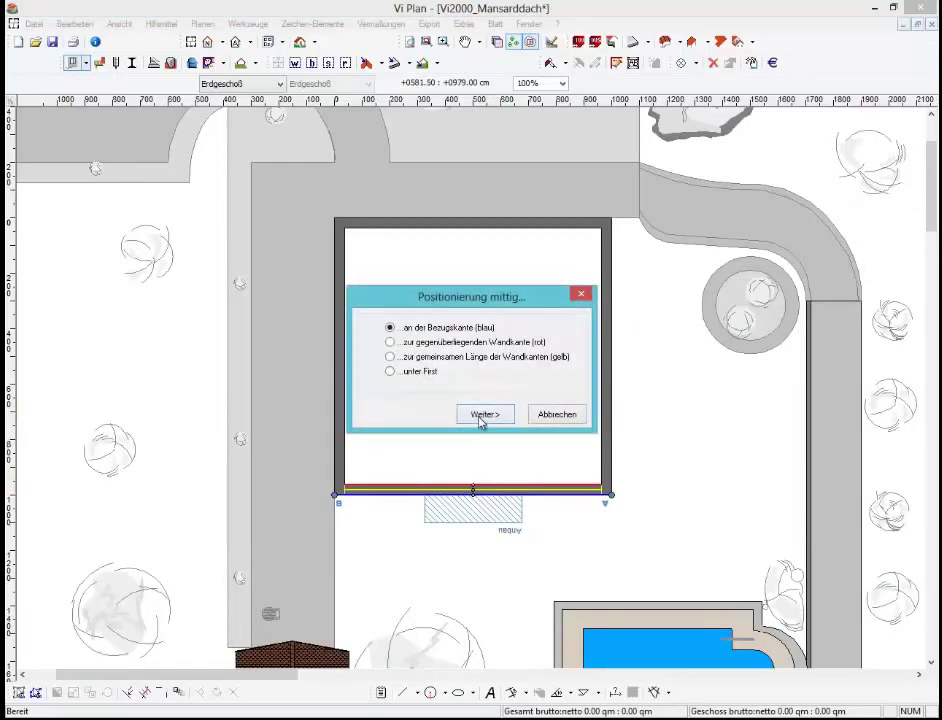
{"action": "left_click", "coordinate": [481, 417]}
{"action": "left_click", "coordinate": [481, 417]}
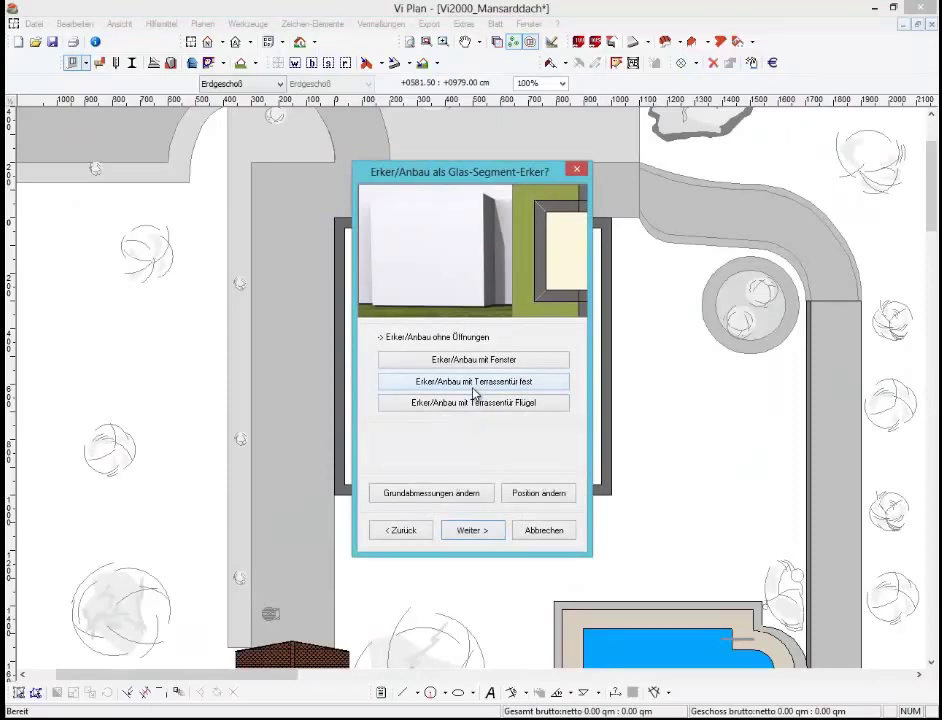
Give the bay a fixed terrace door and a balcony above instead of an extension
{"action": "left_click", "coordinate": [474, 390]}
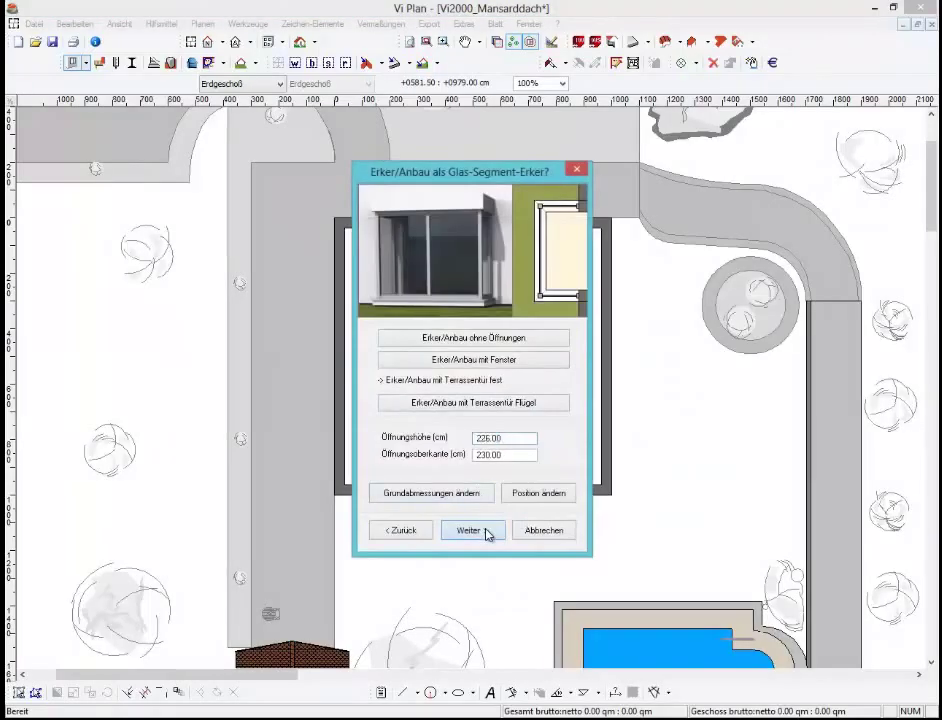
{"action": "left_click", "coordinate": [470, 530]}
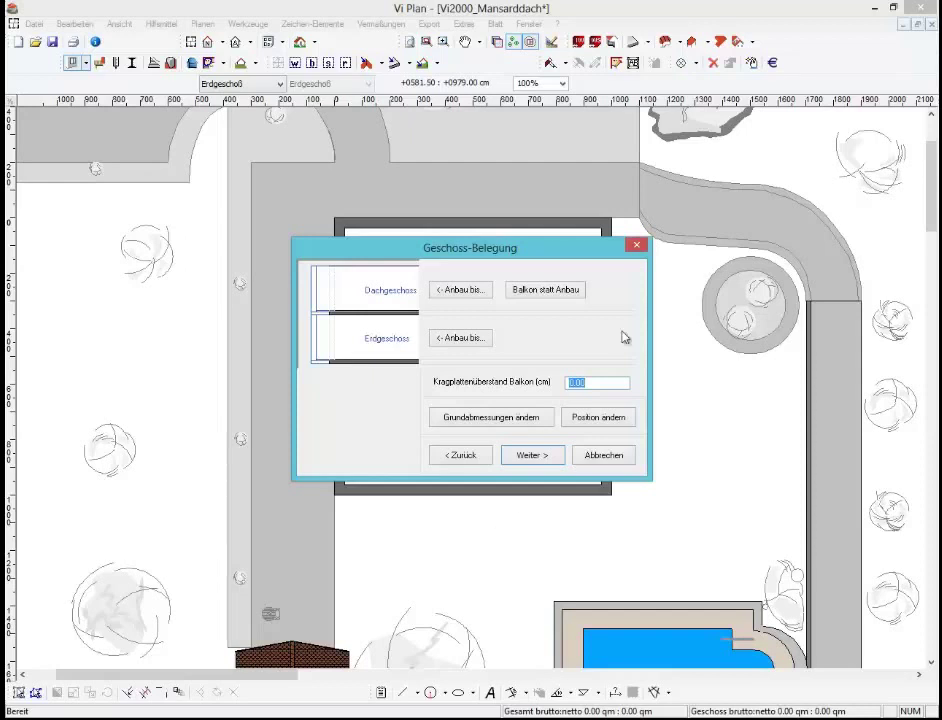
{"action": "left_click", "coordinate": [557, 294]}
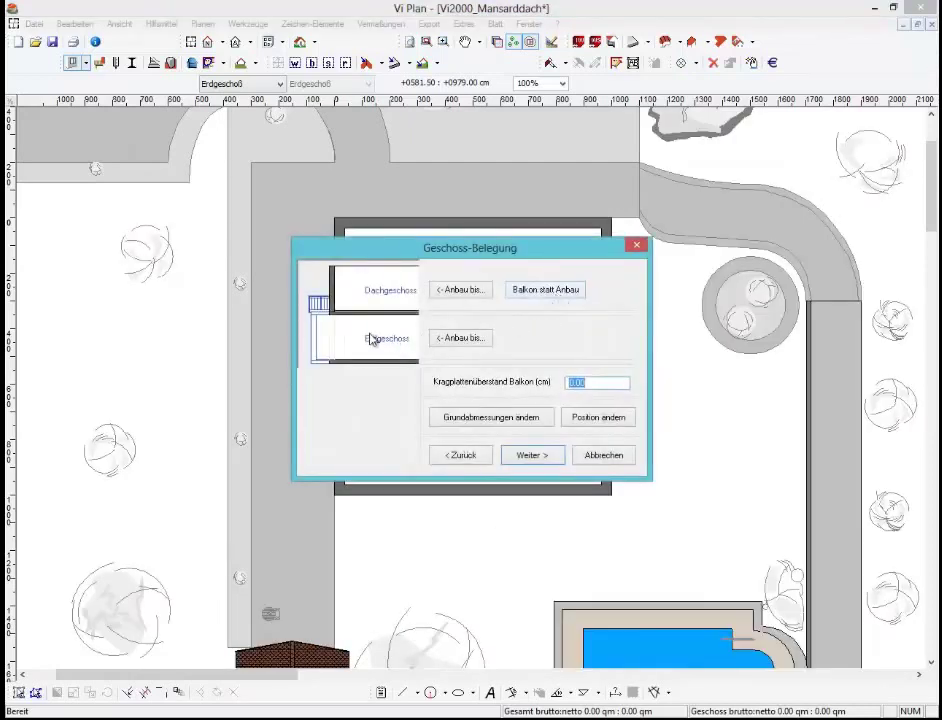
{"action": "left_click", "coordinate": [532, 456]}
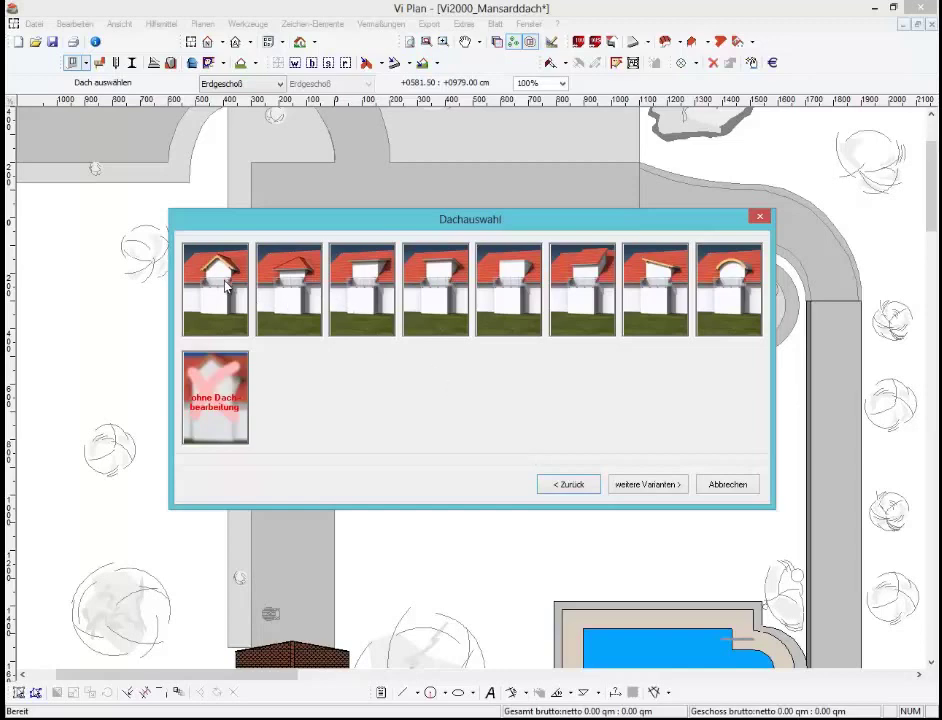
Give the bay a Querdach with 221.5 cm knee wall, 25° pitch, 10 cm overhangs and 17.5 cm wall
{"action": "left_click", "coordinate": [226, 287]}
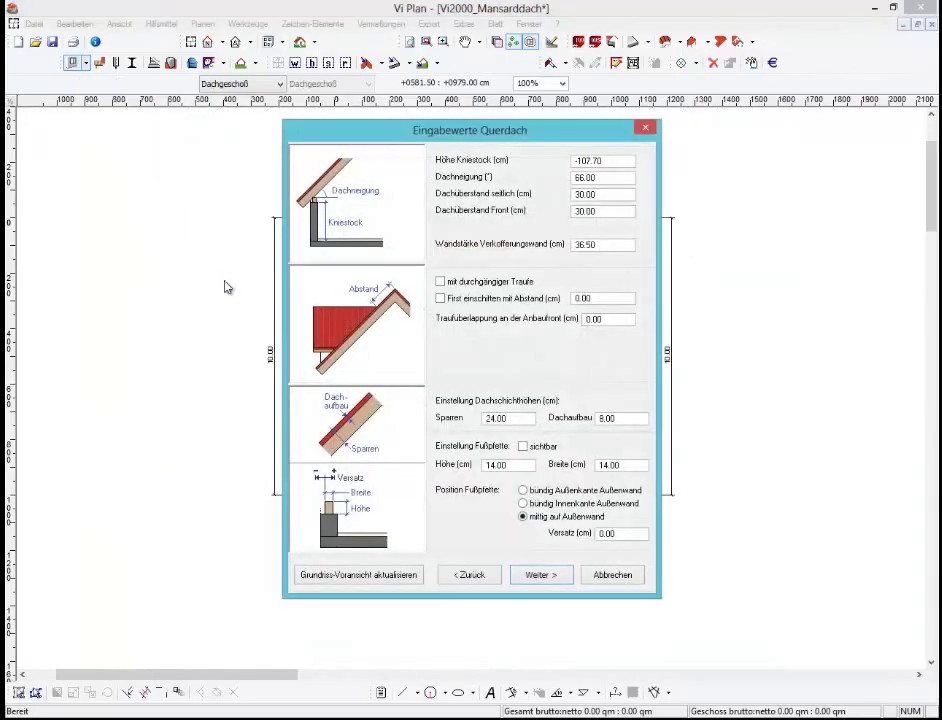
{"action": "left_click", "coordinate": [628, 160]}
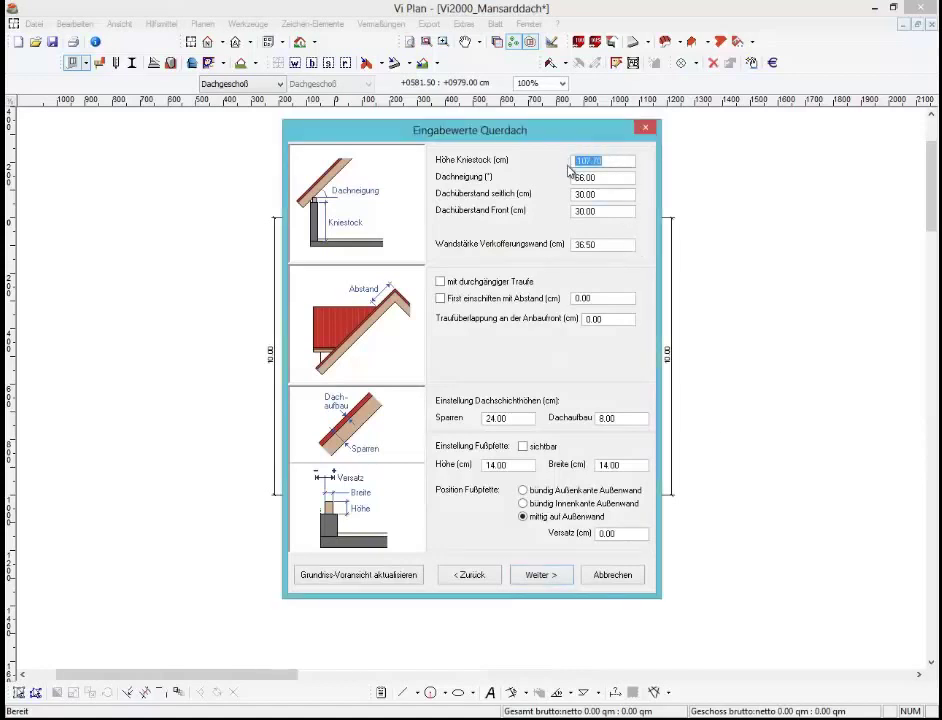
{"action": "type", "text": "221.5"}
{"action": "left_click", "coordinate": [577, 178]}
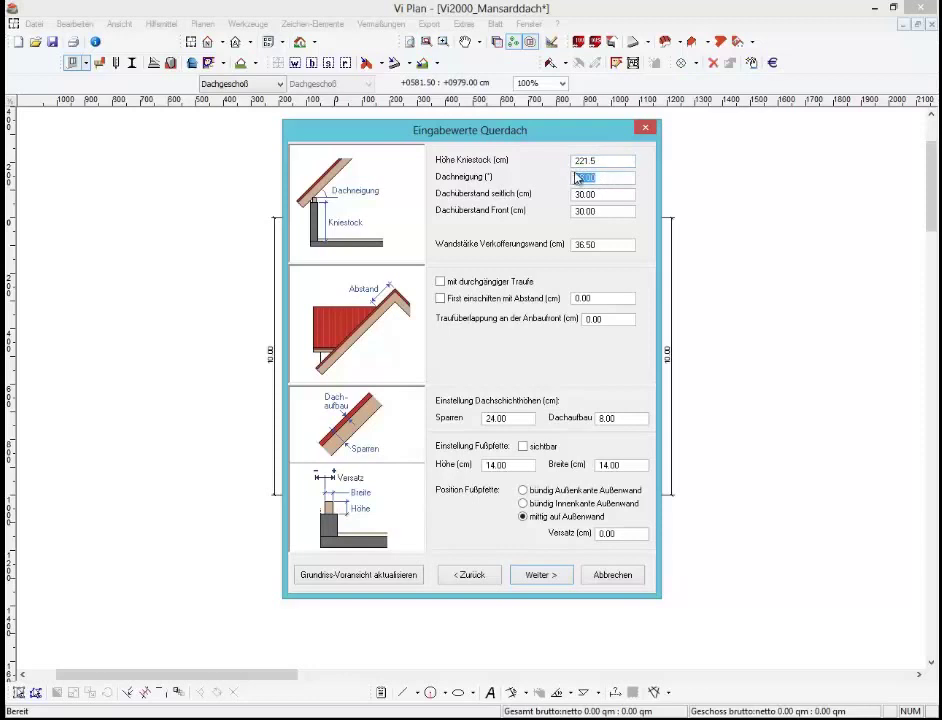
{"action": "type", "text": "25"}
{"action": "key", "text": "Tab"}
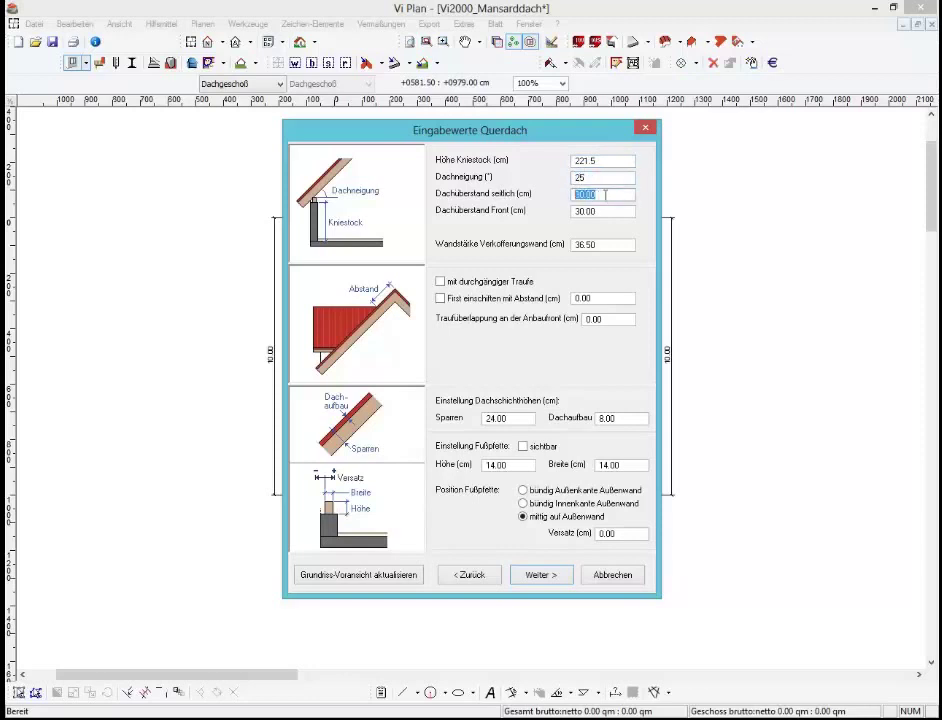
{"action": "type", "text": "1"}
{"action": "type", "text": "0"}
{"action": "key", "text": "Tab"}
{"action": "type", "text": "10"}
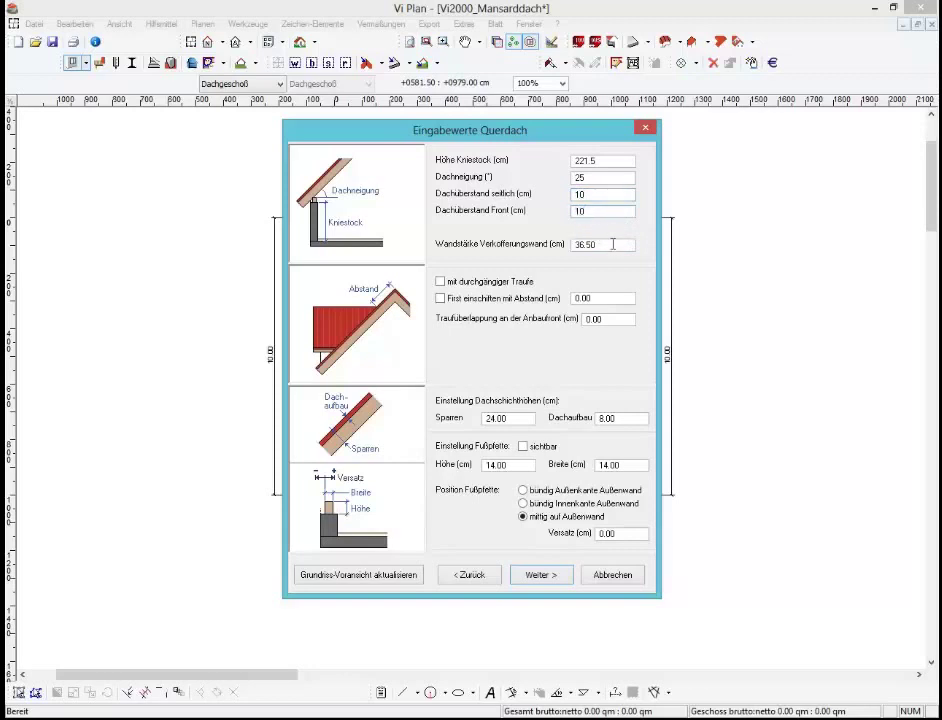
{"action": "key", "text": "Tab"}
{"action": "type", "text": "17."}
{"action": "type", "text": "5"}
{"action": "left_click", "coordinate": [557, 578]}
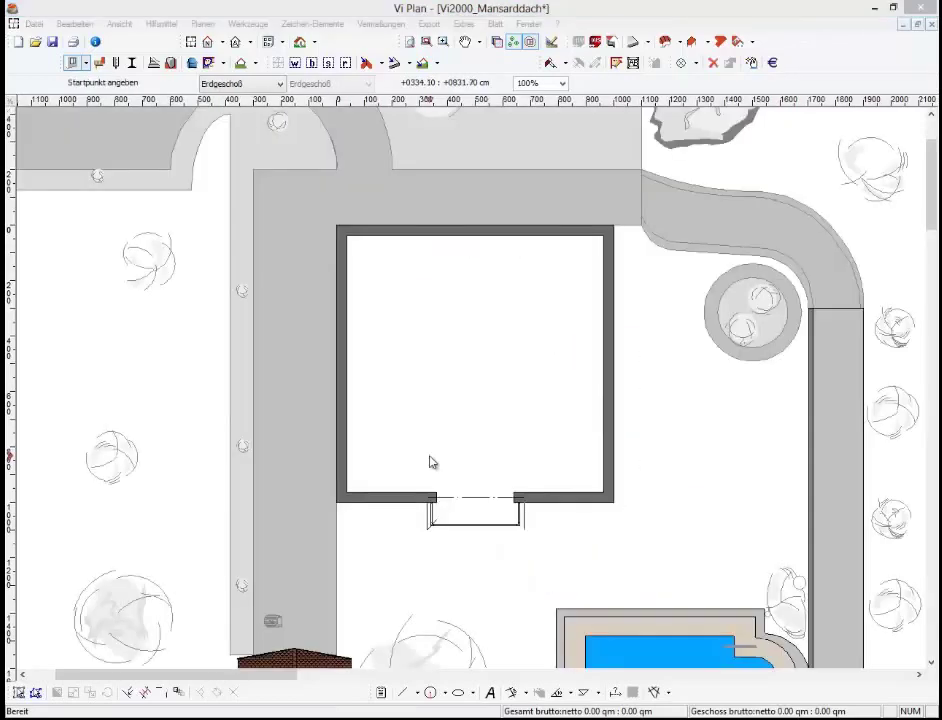
On the Dachgeschoß plan, start placing a Terrassentür on the front wall
{"action": "left_click", "coordinate": [281, 85]}
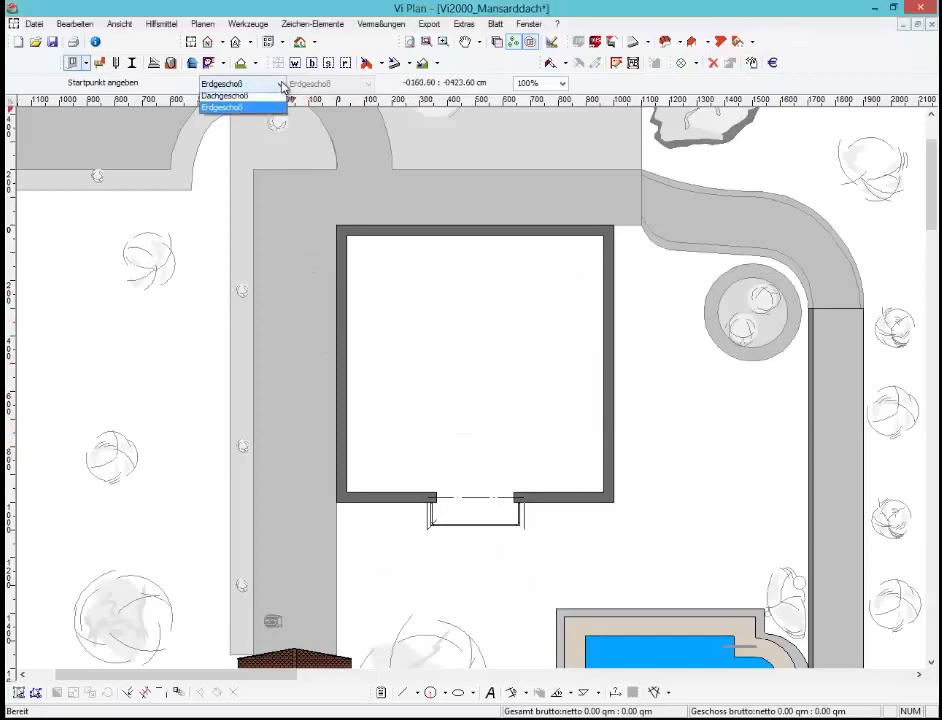
{"action": "left_click", "coordinate": [273, 96]}
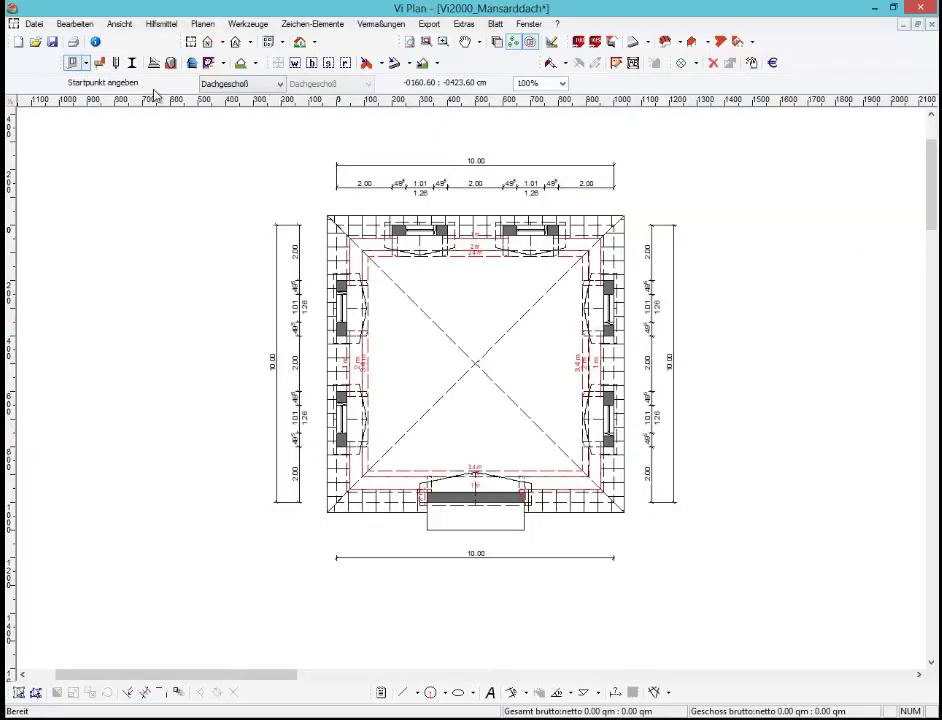
{"action": "left_click", "coordinate": [86, 63]}
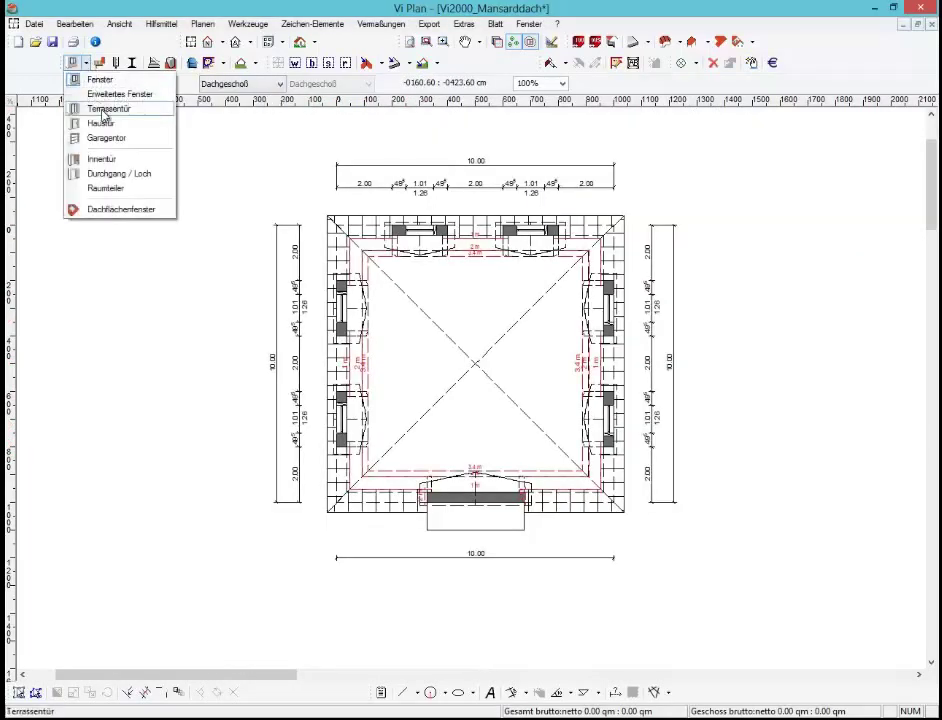
{"action": "left_click", "coordinate": [104, 109]}
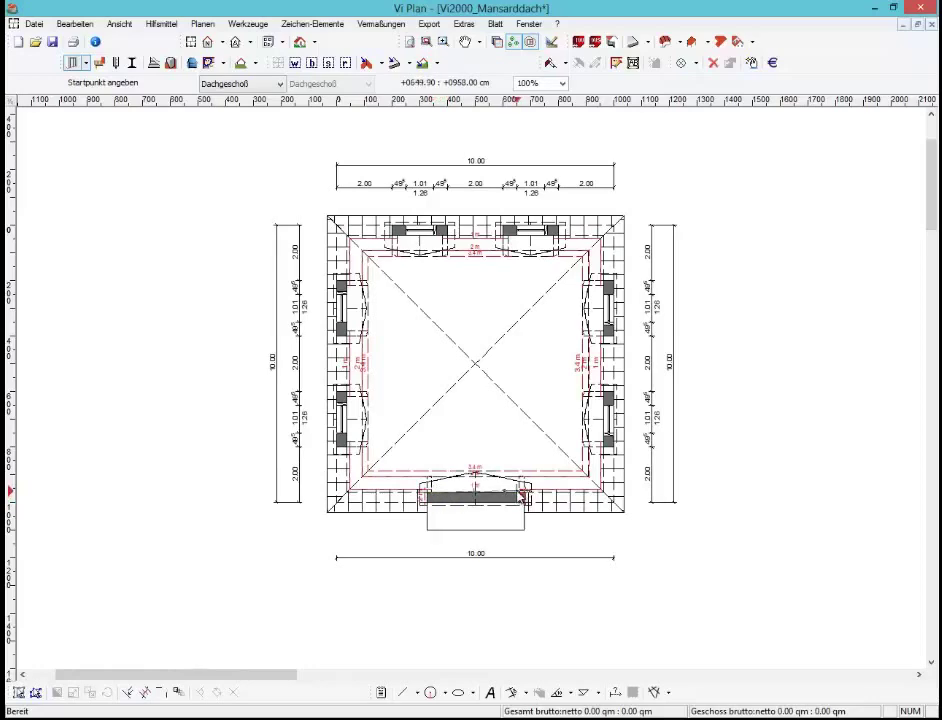
{"action": "left_click", "coordinate": [520, 497]}
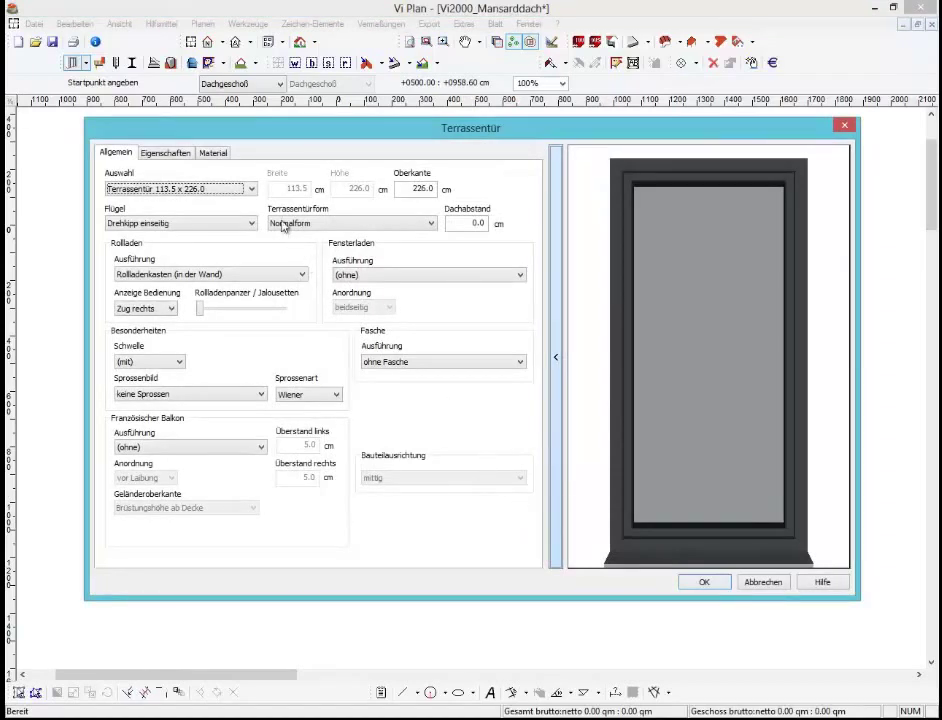
Insert a 'Terrassentür 101.0 x 226.0' terrace door into the roof-storey front wall
{"action": "left_click", "coordinate": [251, 189]}
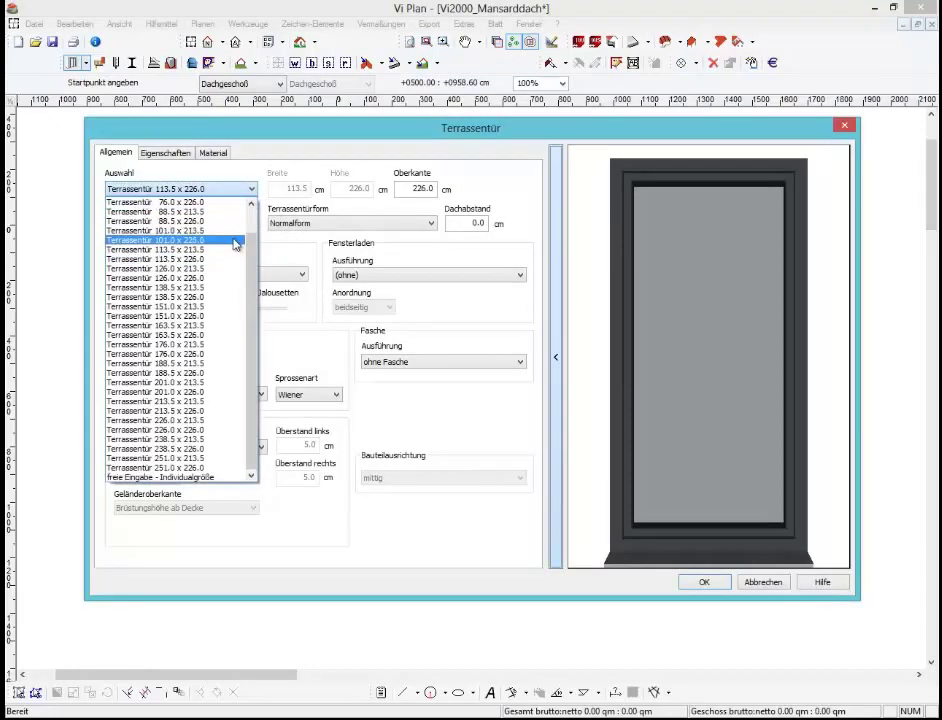
{"action": "left_click", "coordinate": [237, 240]}
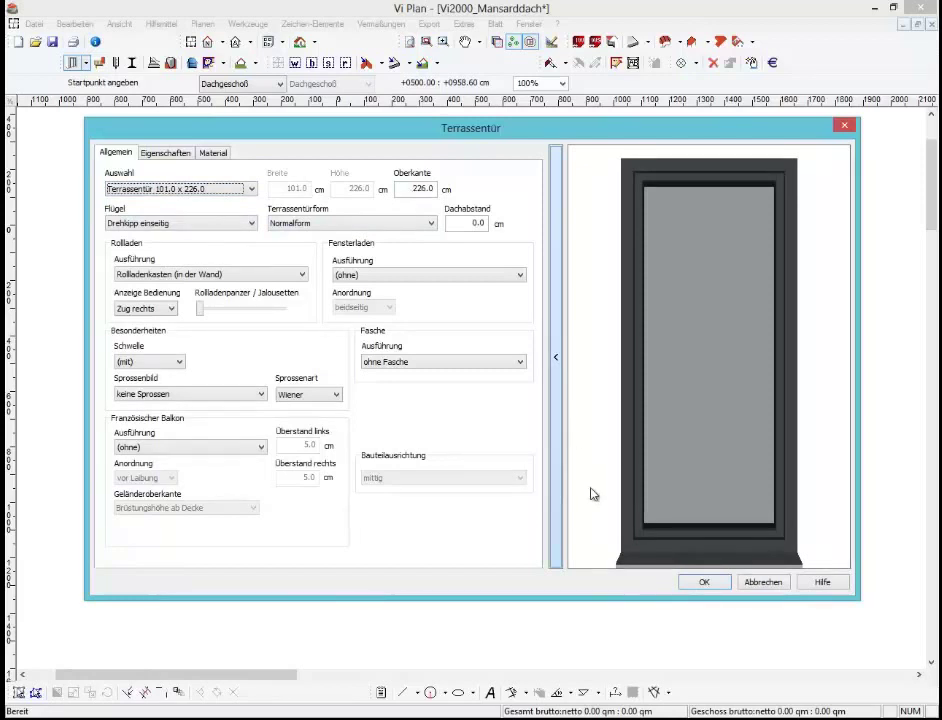
{"action": "left_click", "coordinate": [704, 581]}
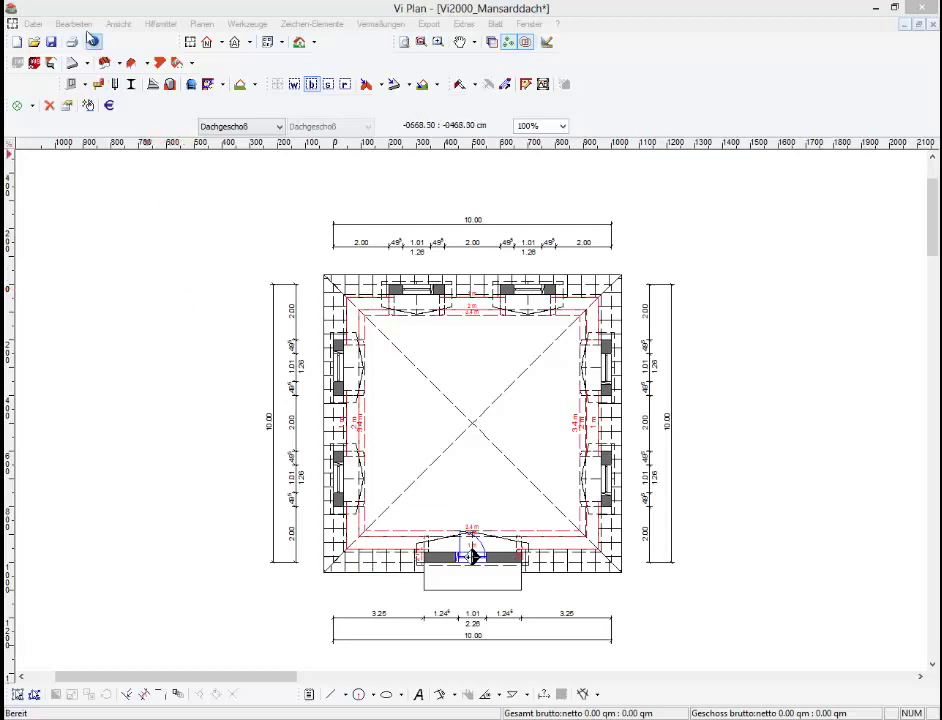
Browse the Gelände-Template list under Bearbeiten and close it without inserting a terrain
{"action": "left_click", "coordinate": [75, 24]}
{"action": "left_click", "coordinate": [84, 26]}
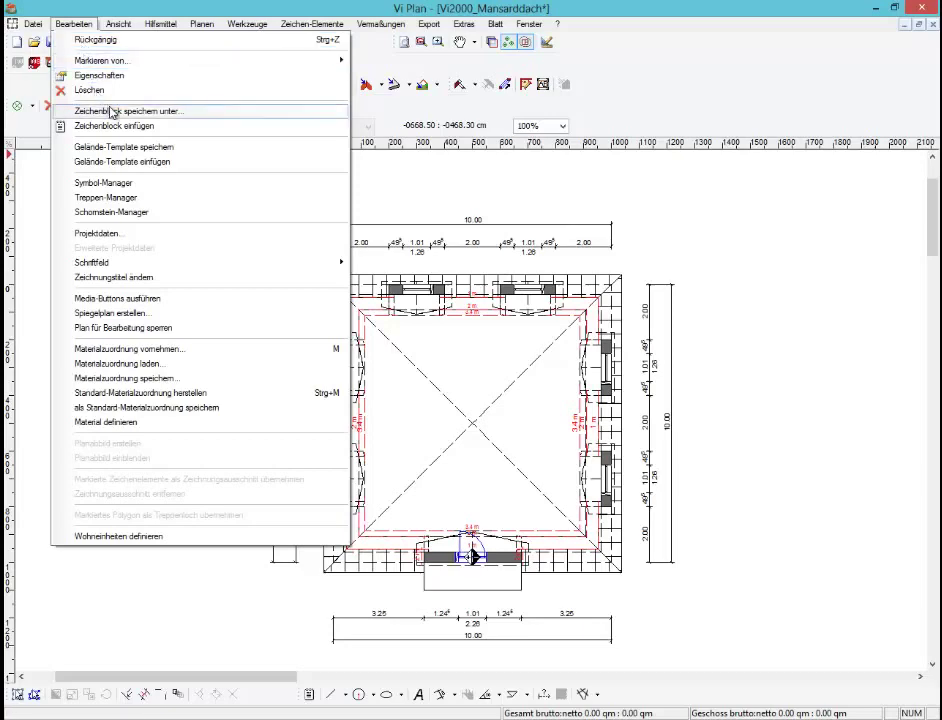
{"action": "left_click", "coordinate": [140, 163]}
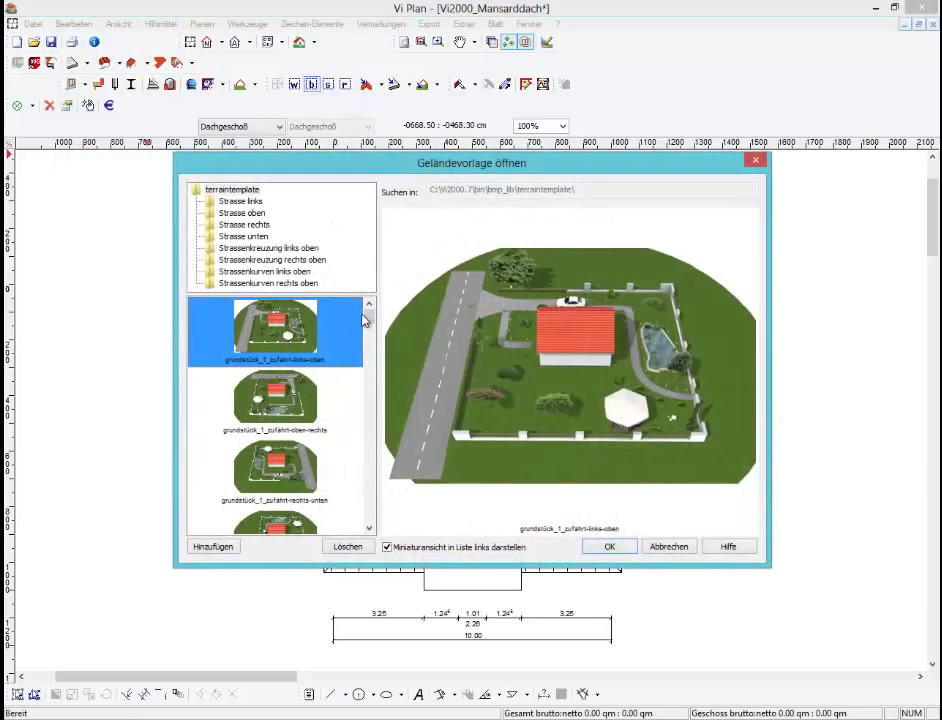
{"action": "left_click_drag", "start_coordinate": [370, 318], "coordinate": [372, 412]}
{"action": "left_click", "coordinate": [668, 547]}
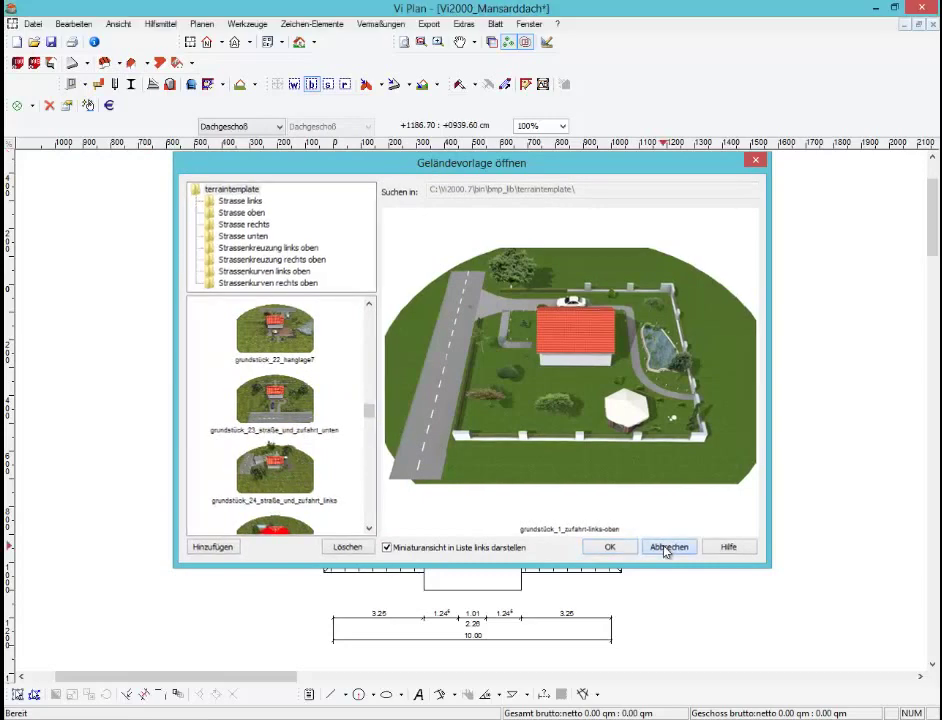
Browse the saved Materialzuordnung files without loading one, then rotate the 3D view around the house
{"action": "left_click", "coordinate": [75, 23]}
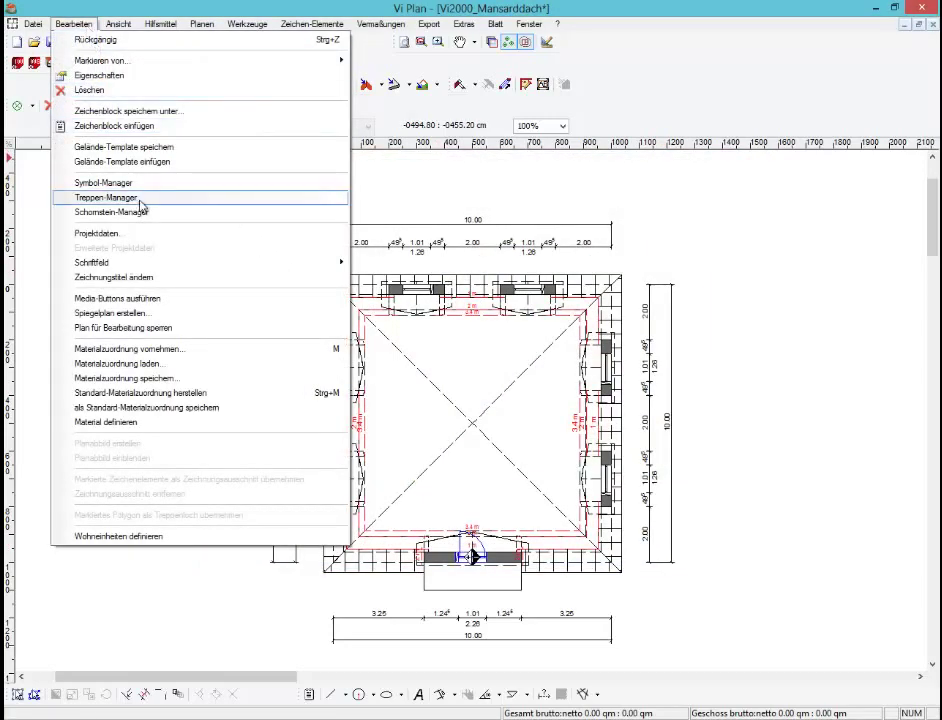
{"action": "left_click", "coordinate": [160, 364]}
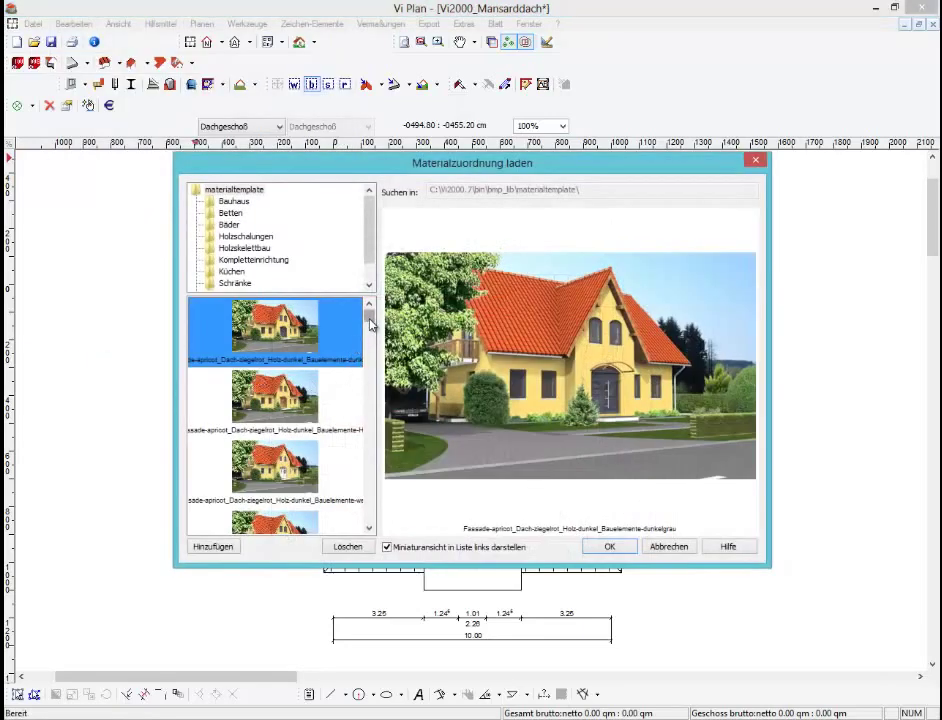
{"action": "left_click_drag", "start_coordinate": [371, 322], "coordinate": [380, 418]}
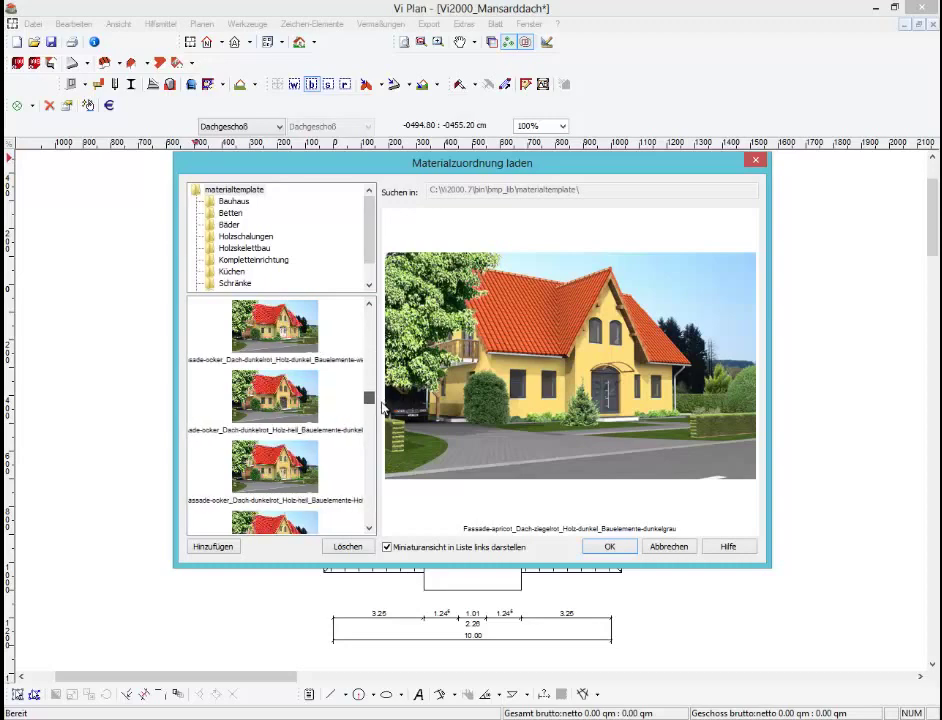
{"action": "left_click", "coordinate": [667, 547]}
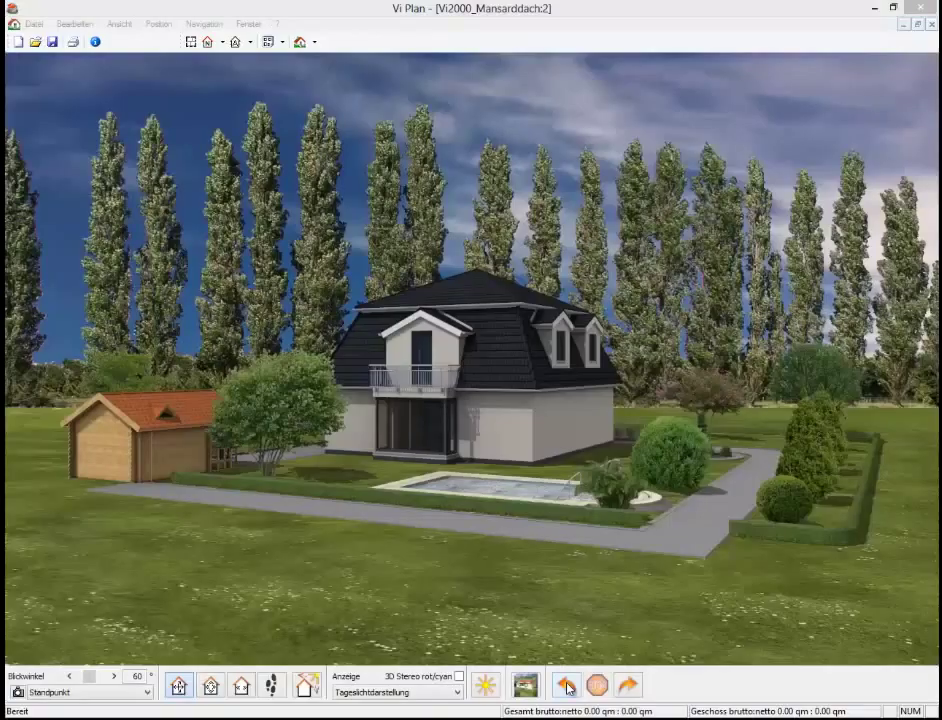
{"action": "left_click", "coordinate": [567, 686]}
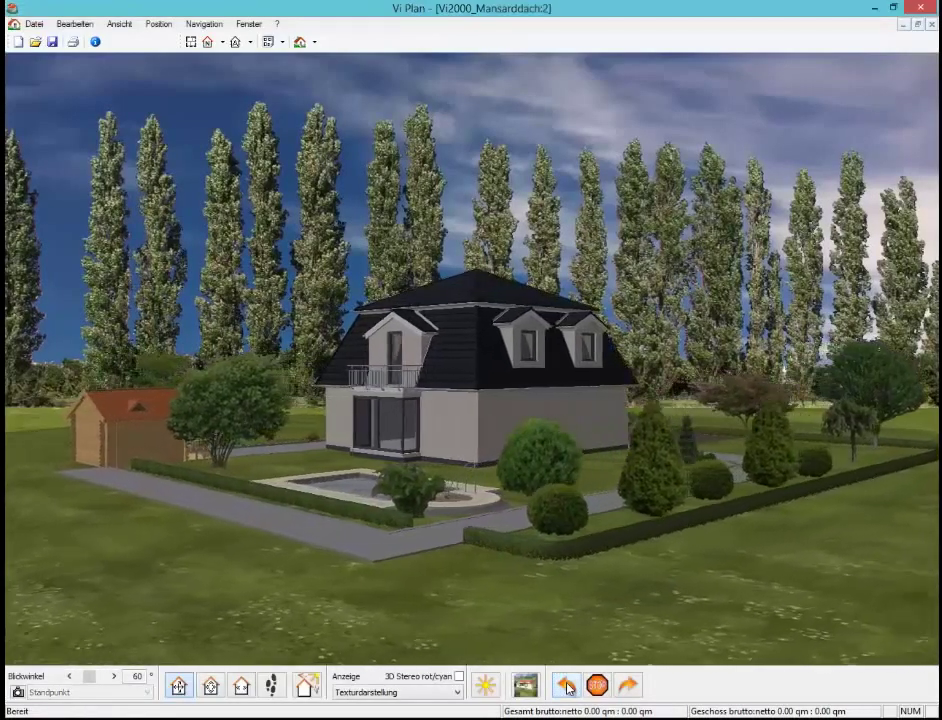